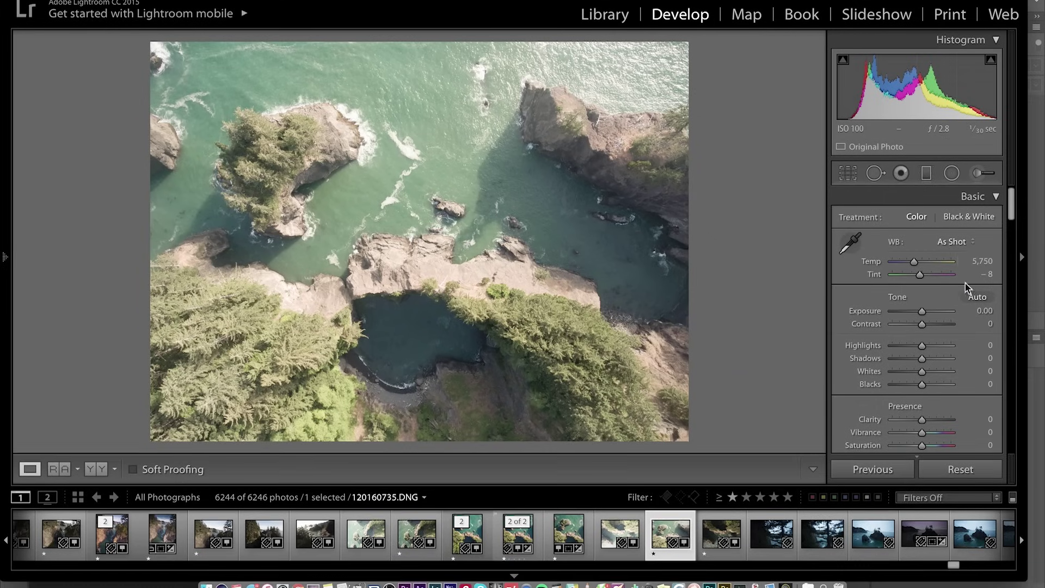
Step: Set the photo's white balance to Temp 5,567 and Tint +9, and lower the exposure to −0.35
{"action": "left_click_drag", "start_coordinate": [919, 273], "coordinate": [923, 277]}
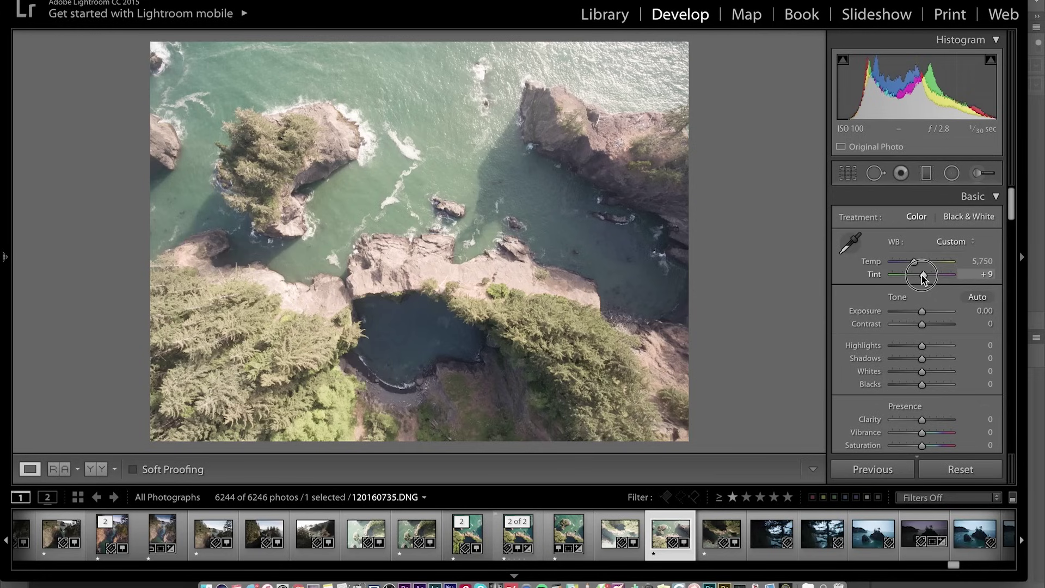
{"action": "left_click_drag", "start_coordinate": [914, 262], "coordinate": [912, 265]}
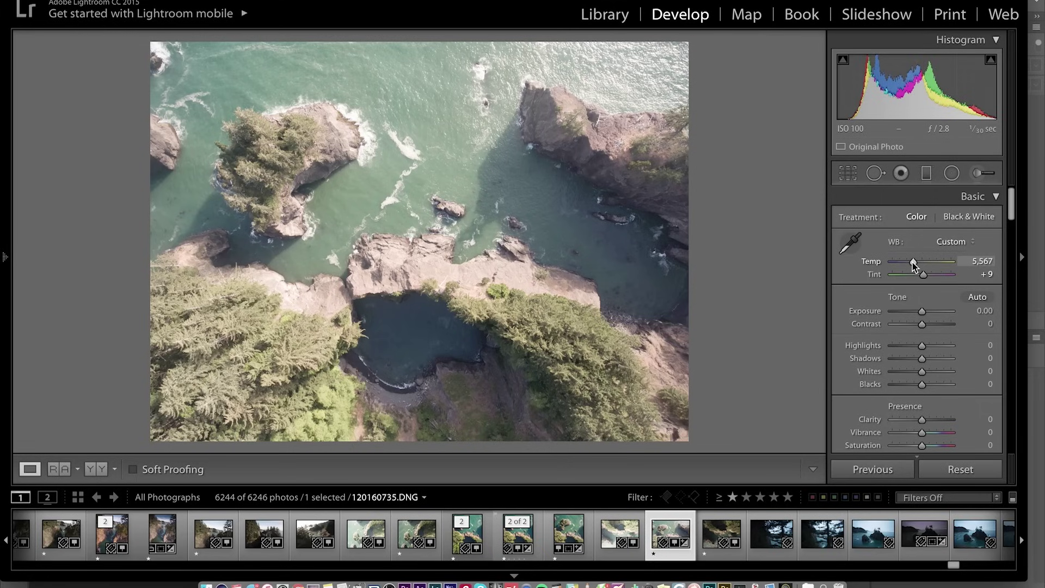
{"action": "left_click_drag", "start_coordinate": [921, 311], "coordinate": [919, 315]}
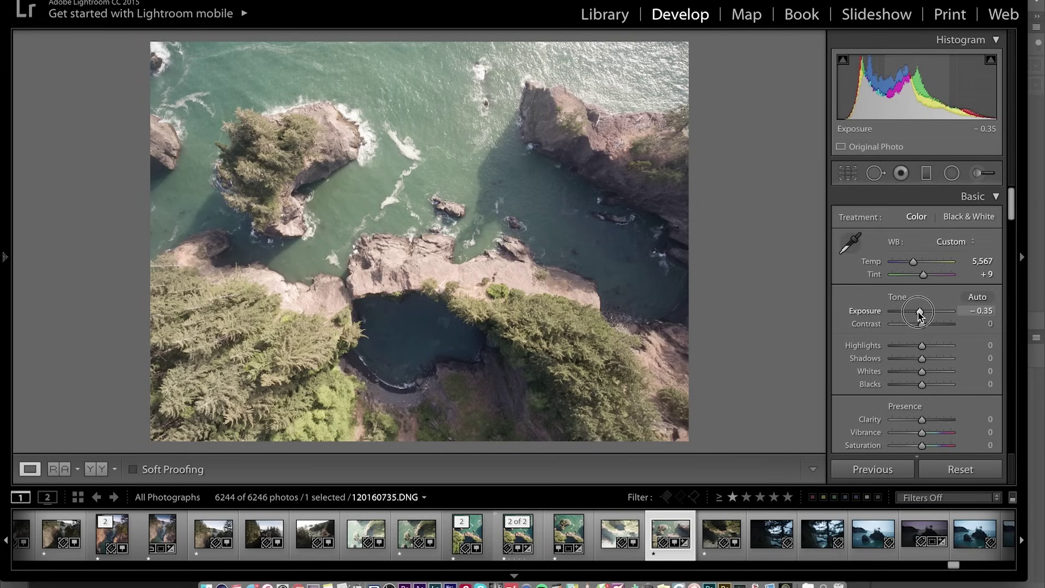
{"action": "left_click_drag", "start_coordinate": [919, 316], "coordinate": [919, 316]}
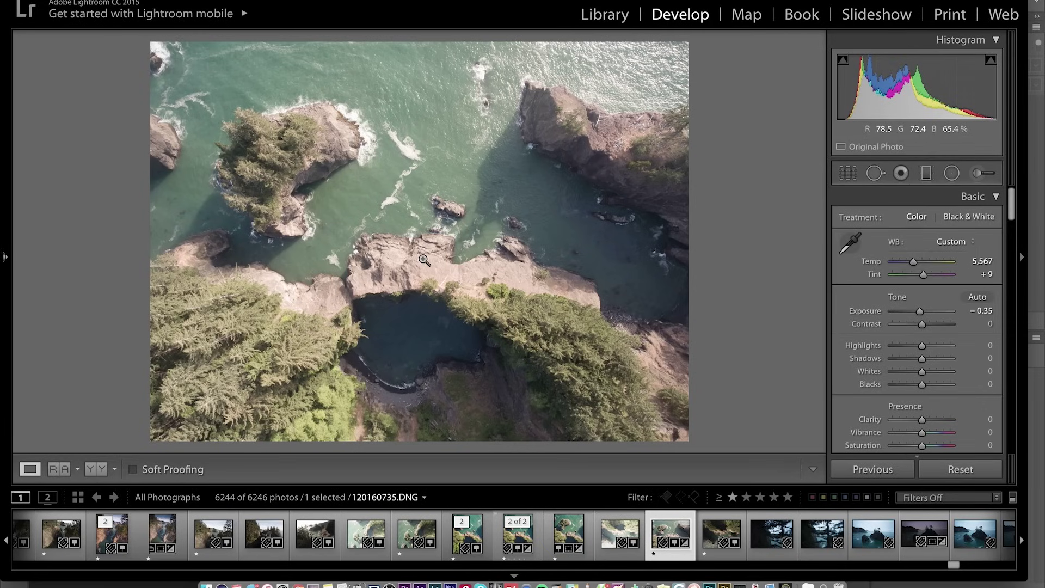
Step: Set the tonal ranges to Highlights −63, Shadows +9, Whites +42 and Blacks +11
{"action": "left_click_drag", "start_coordinate": [921, 345], "coordinate": [903, 348]}
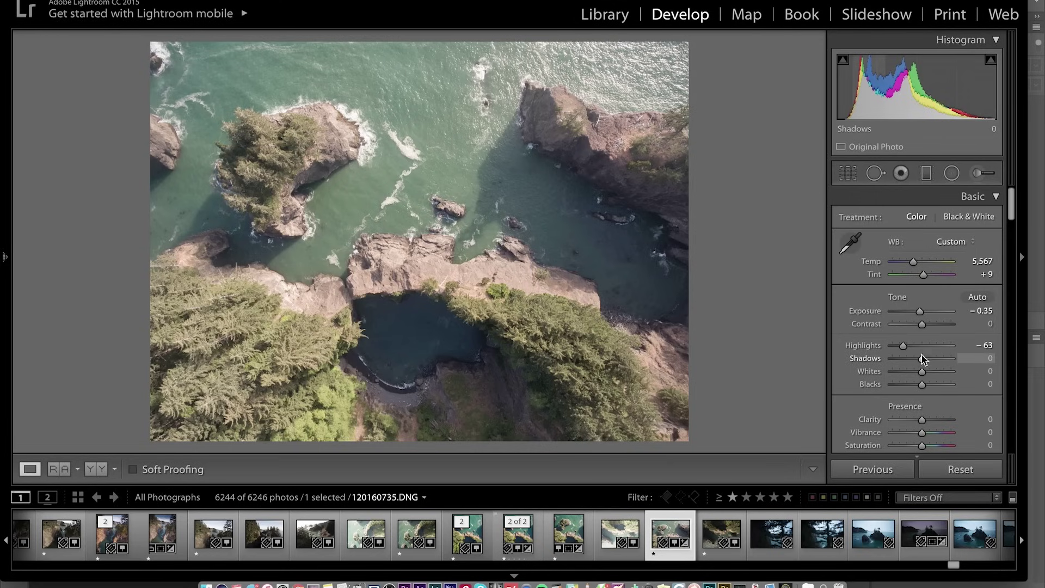
{"action": "left_click_drag", "start_coordinate": [923, 360], "coordinate": [927, 385]}
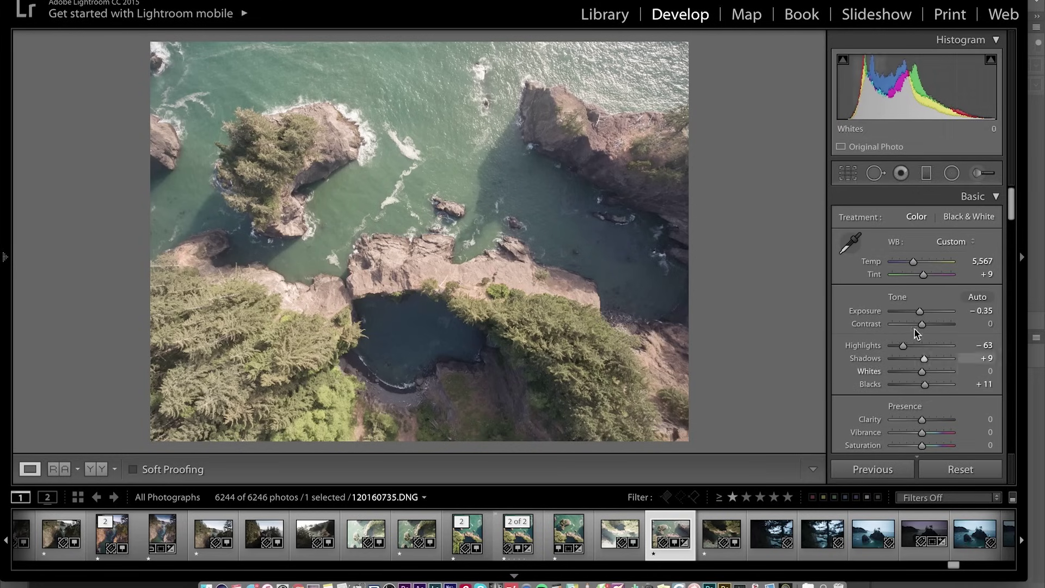
{"action": "mouse_move", "coordinate": [923, 374]}
{"action": "left_mouse_down"}
{"action": "mouse_move", "coordinate": [943, 375]}
{"action": "mouse_move", "coordinate": [933, 375]}
{"action": "left_mouse_up"}
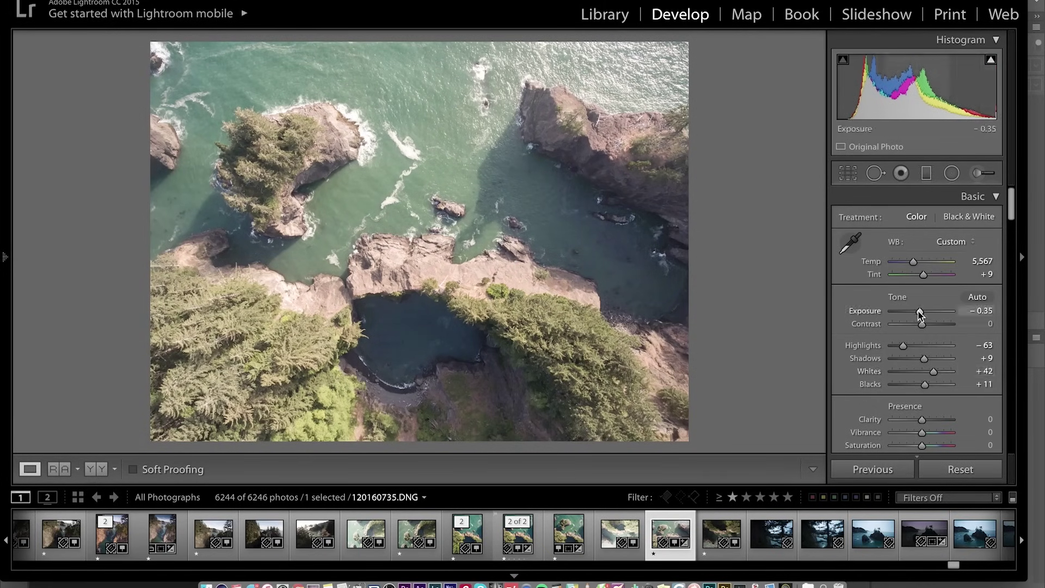
Step: Lower the exposure to −0.70, raise Whites to +46 and set Contrast to +23
{"action": "left_click_drag", "start_coordinate": [919, 310], "coordinate": [919, 316]}
{"action": "left_click_drag", "start_coordinate": [934, 373], "coordinate": [936, 376]}
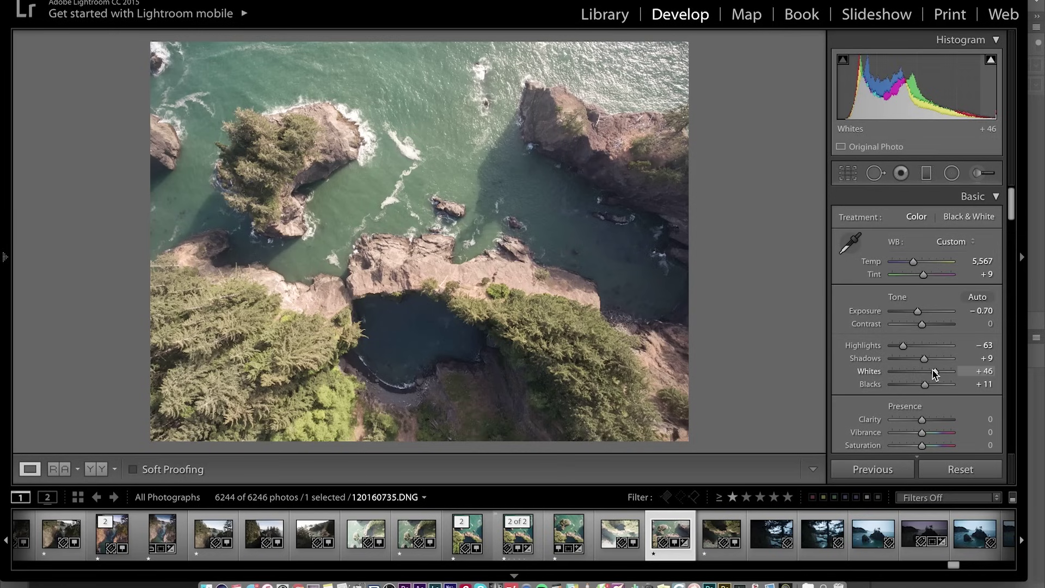
{"action": "left_click_drag", "start_coordinate": [922, 324], "coordinate": [930, 328]}
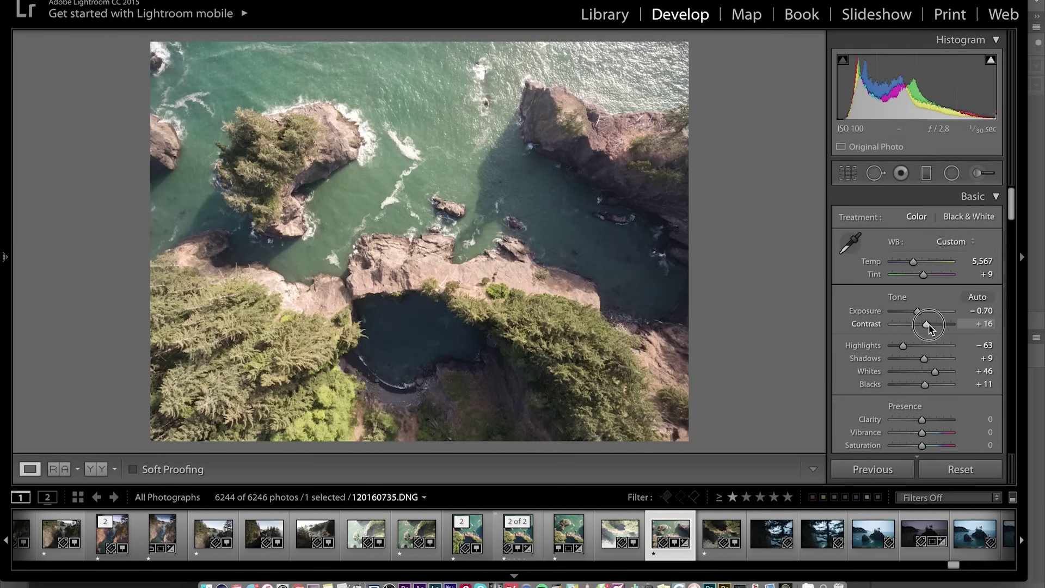
{"action": "left_click_drag", "start_coordinate": [929, 327], "coordinate": [930, 325]}
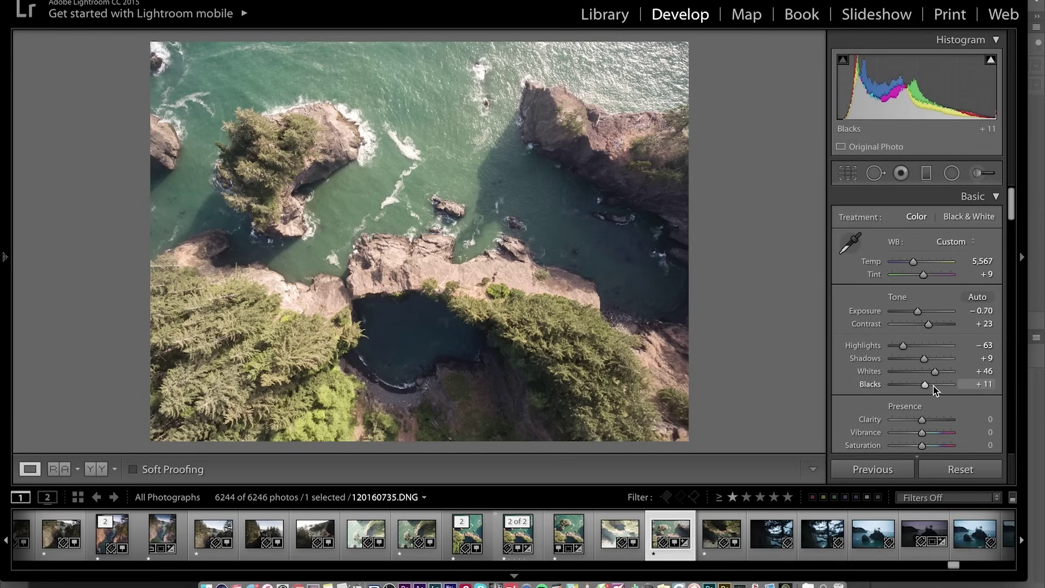
Step: Lift Blacks to +25 and Shadows to +13, and reduce the exposure to −1.05
{"action": "left_click_drag", "start_coordinate": [927, 386], "coordinate": [930, 388]}
{"action": "left_click_drag", "start_coordinate": [925, 359], "coordinate": [926, 360]}
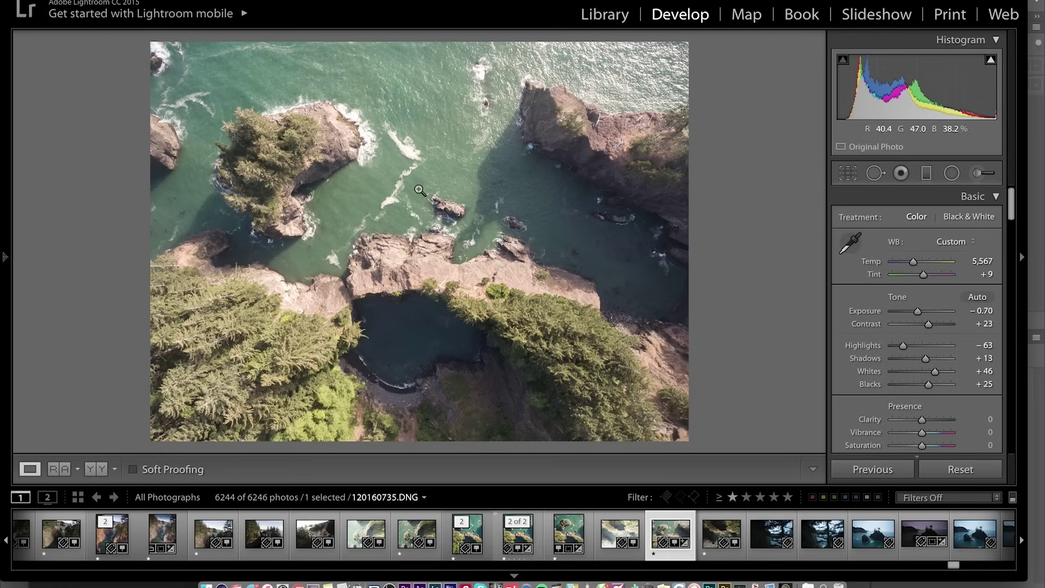
{"action": "left_click", "coordinate": [918, 314]}
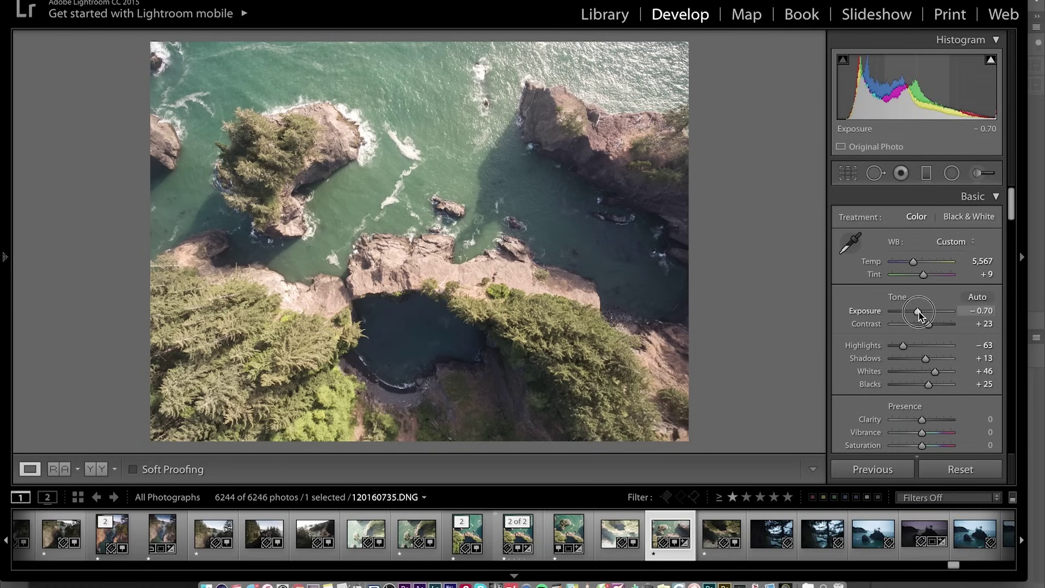
{"action": "left_click_drag", "start_coordinate": [918, 312], "coordinate": [917, 312]}
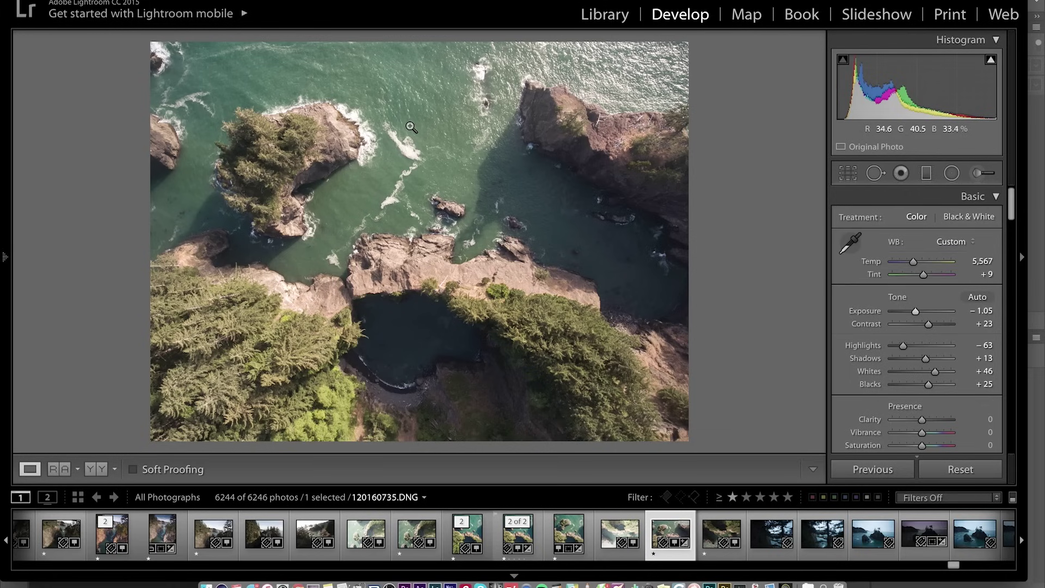
Step: Try out a Clarity adjustment on the photo and set it back to 0
{"action": "scroll", "coordinate": [882, 299], "scroll_direction": "down", "scroll_amount": 1}
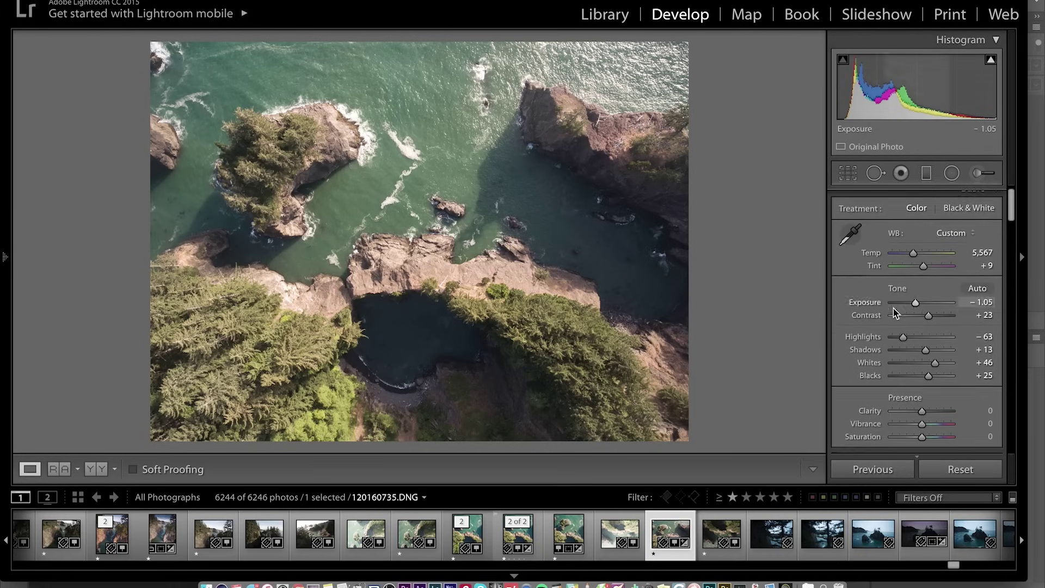
{"action": "left_click", "coordinate": [919, 404]}
{"action": "left_click_drag", "start_coordinate": [919, 404], "coordinate": [923, 406]}
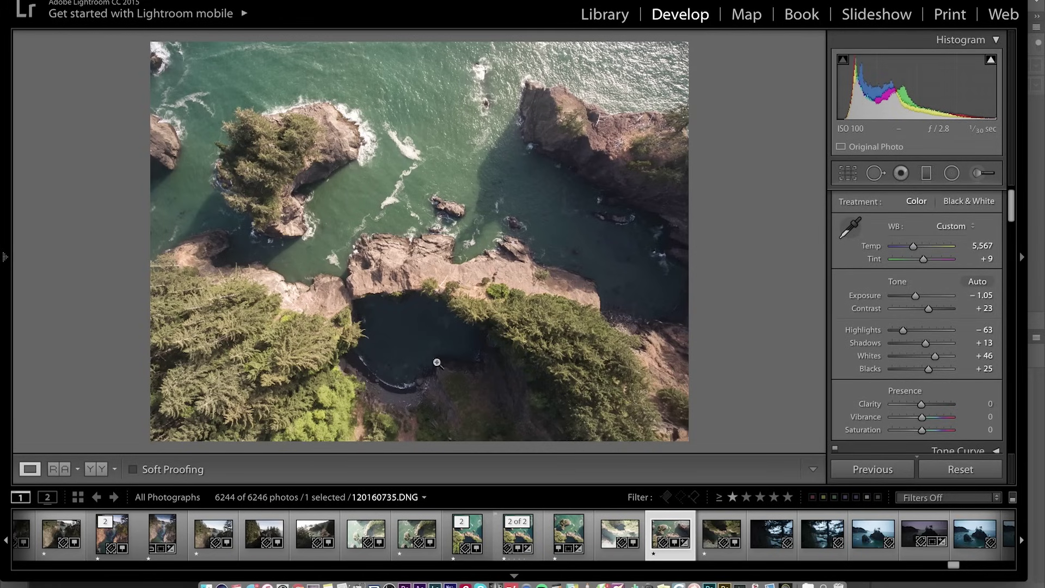
Step: Boost the photo's color by setting Vibrance to +24 and Saturation to +16
{"action": "scroll", "coordinate": [920, 337], "scroll_direction": "down", "scroll_amount": 1}
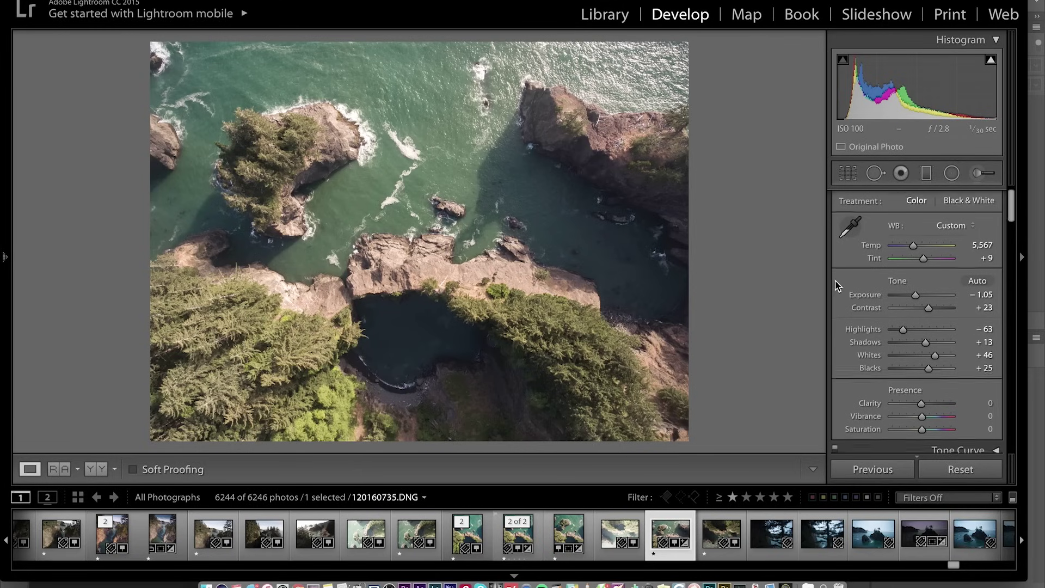
{"action": "left_click", "coordinate": [922, 390]}
{"action": "left_click_drag", "start_coordinate": [922, 390], "coordinate": [928, 408]}
{"action": "left_click", "coordinate": [928, 391]}
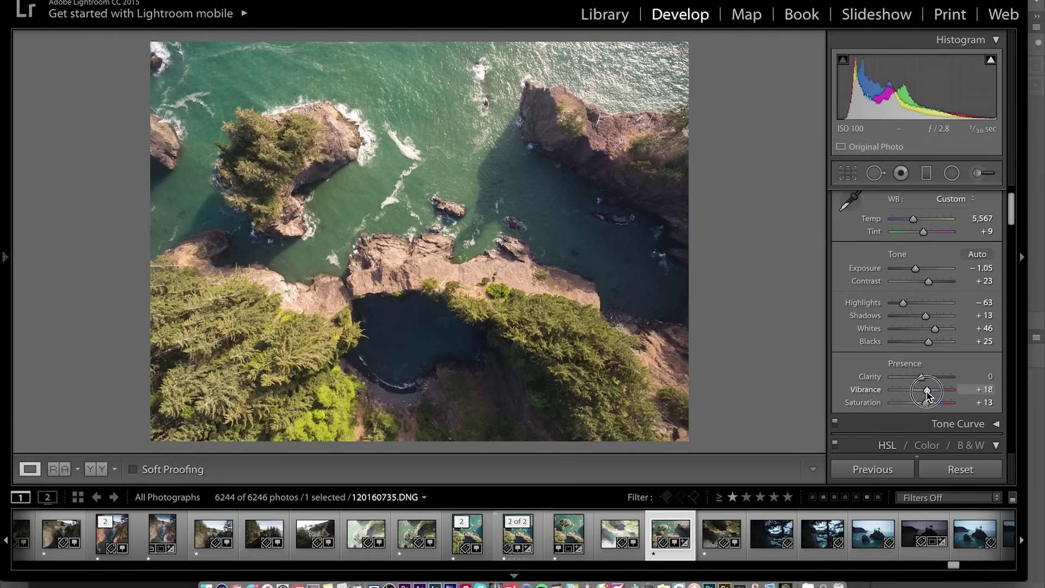
{"action": "left_click_drag", "start_coordinate": [927, 403], "coordinate": [928, 406]}
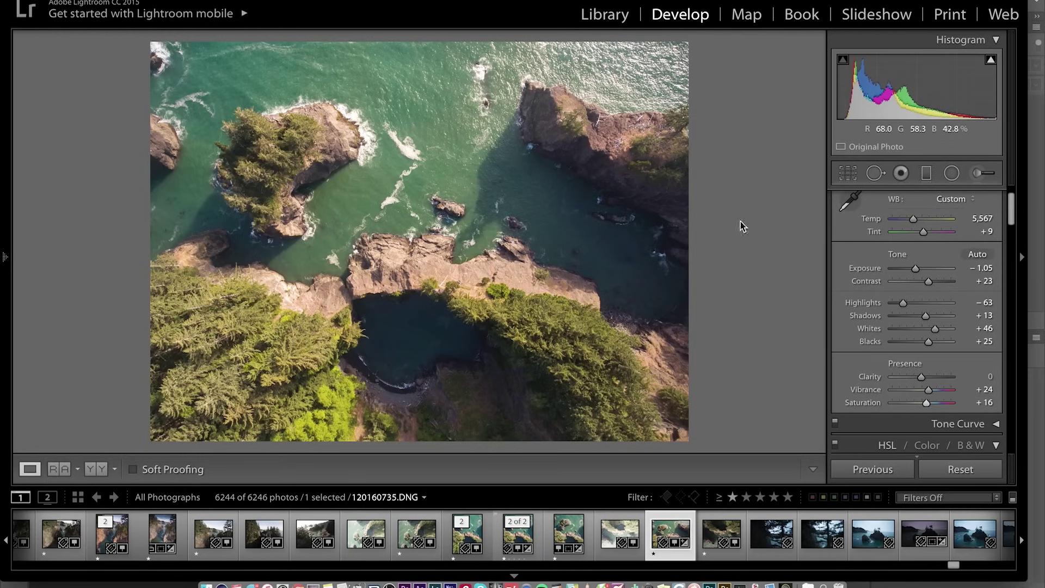
Step: Shift the white balance tint further toward magenta, to about +17
{"action": "scroll", "coordinate": [920, 236], "scroll_direction": "up", "scroll_amount": 2}
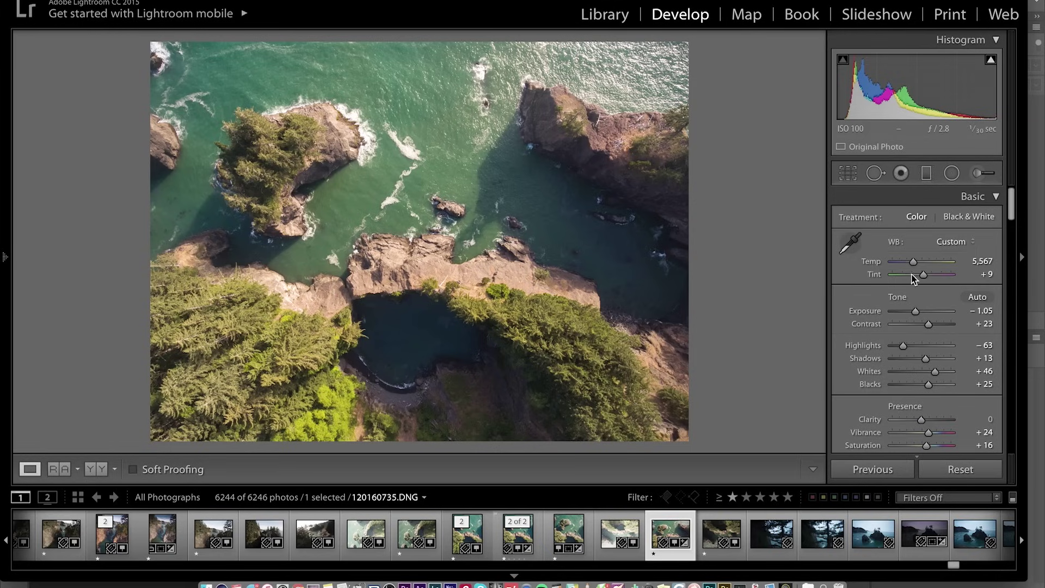
{"action": "left_click_drag", "start_coordinate": [924, 275], "coordinate": [926, 277]}
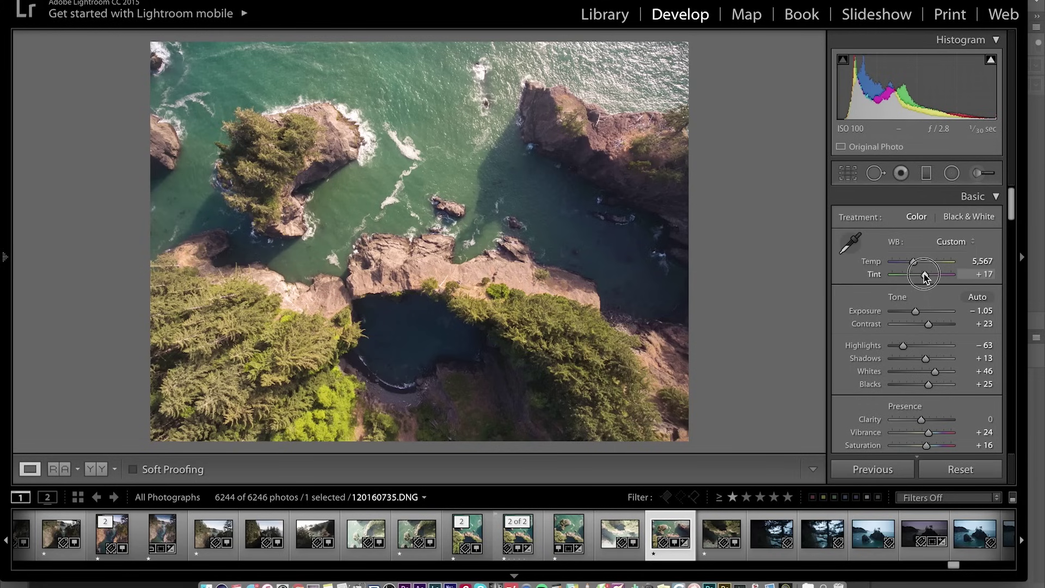
{"action": "left_click_drag", "start_coordinate": [926, 277], "coordinate": [902, 244]}
Step: Use the Hue targeted adjustment on the sunlit rocks, trying both extremes and settling on Orange −14 and Yellow +3
{"action": "scroll", "coordinate": [938, 329], "scroll_direction": "down", "scroll_amount": 8}
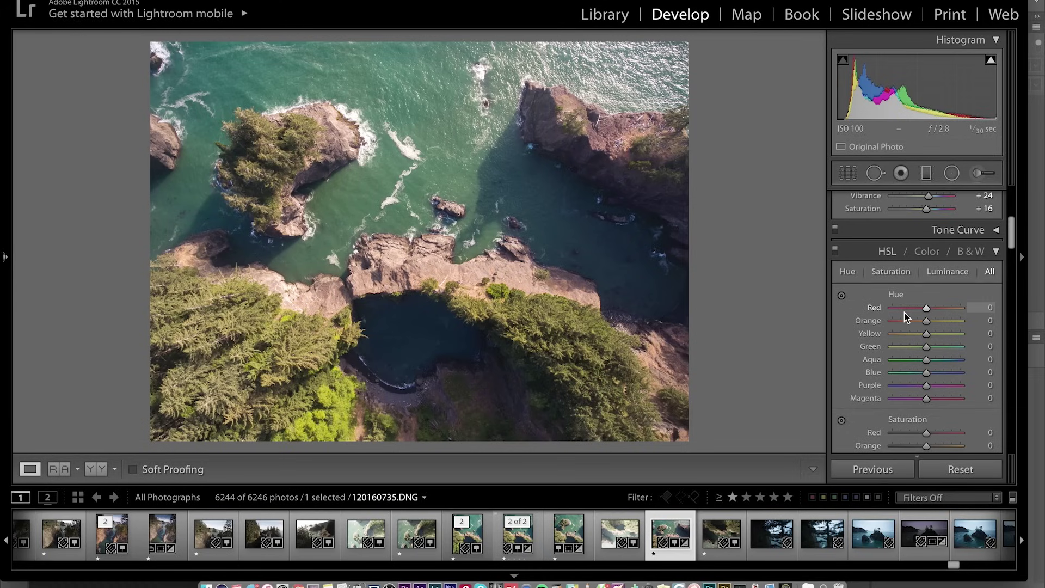
{"action": "scroll", "coordinate": [915, 354], "scroll_direction": "down", "scroll_amount": 5}
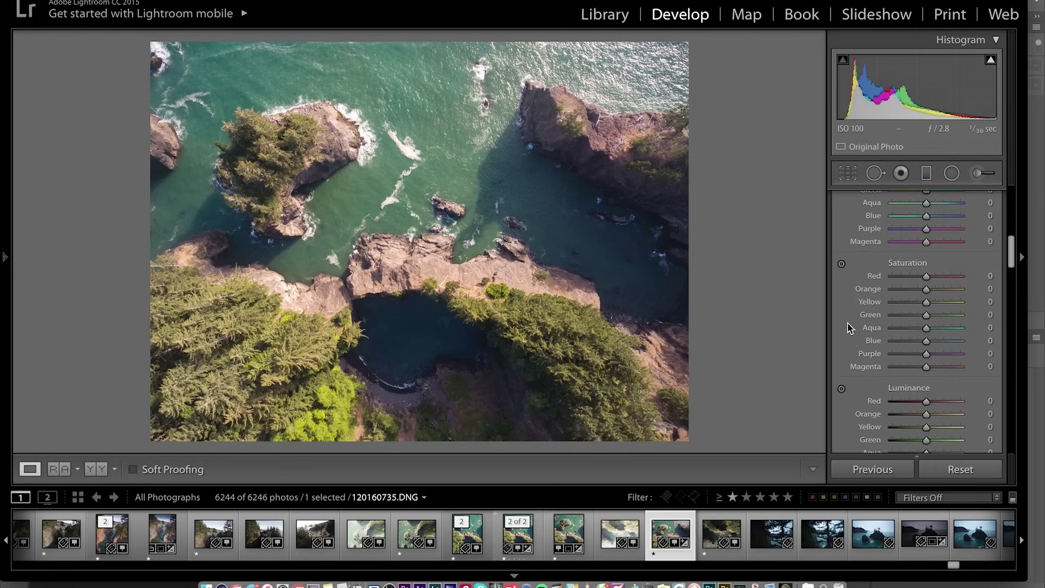
{"action": "scroll", "coordinate": [888, 336], "scroll_direction": "up", "scroll_amount": 2}
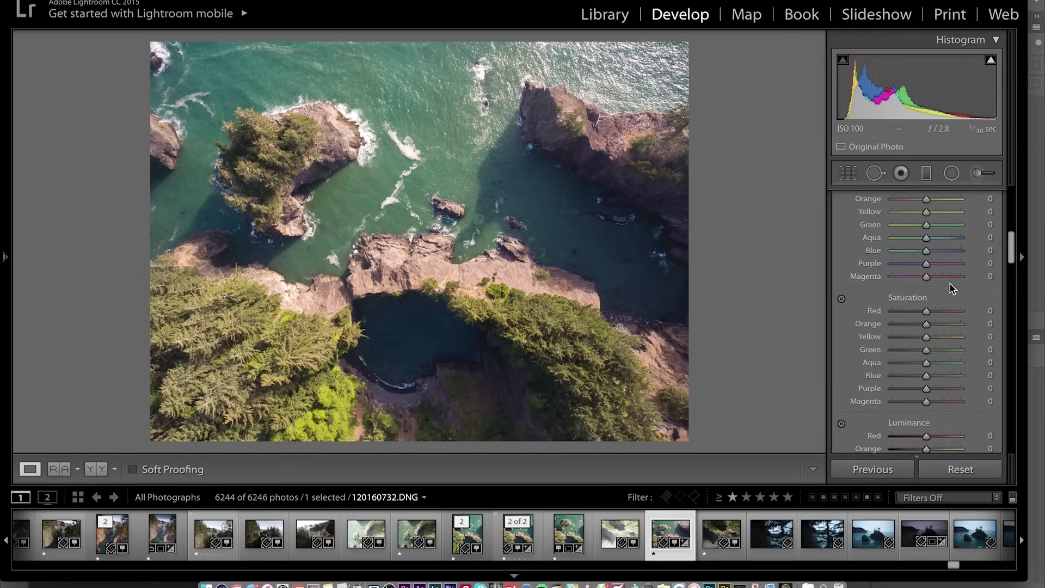
{"action": "scroll", "coordinate": [932, 411], "scroll_direction": "up", "scroll_amount": 4}
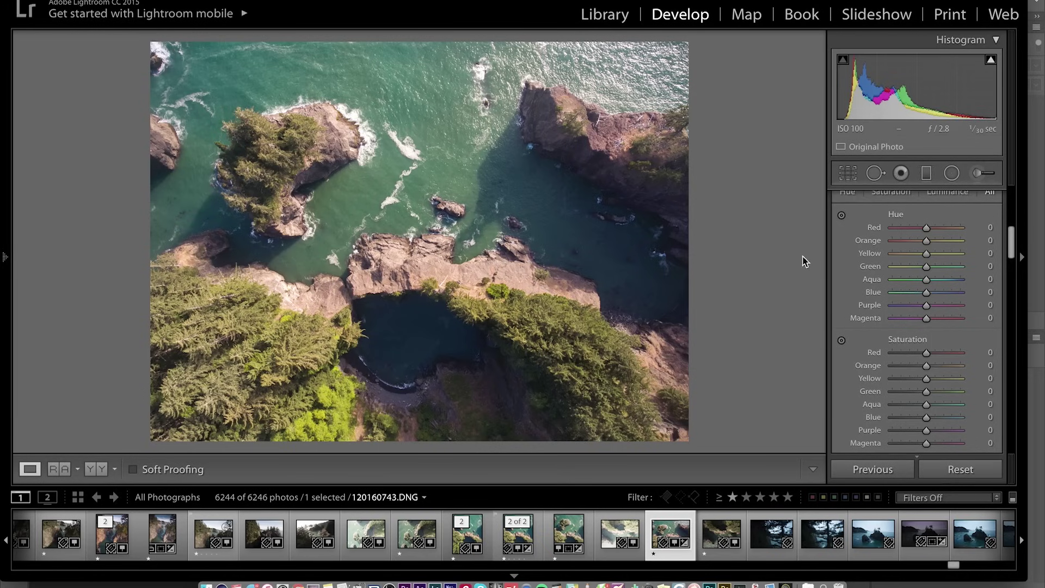
{"action": "left_click", "coordinate": [841, 216]}
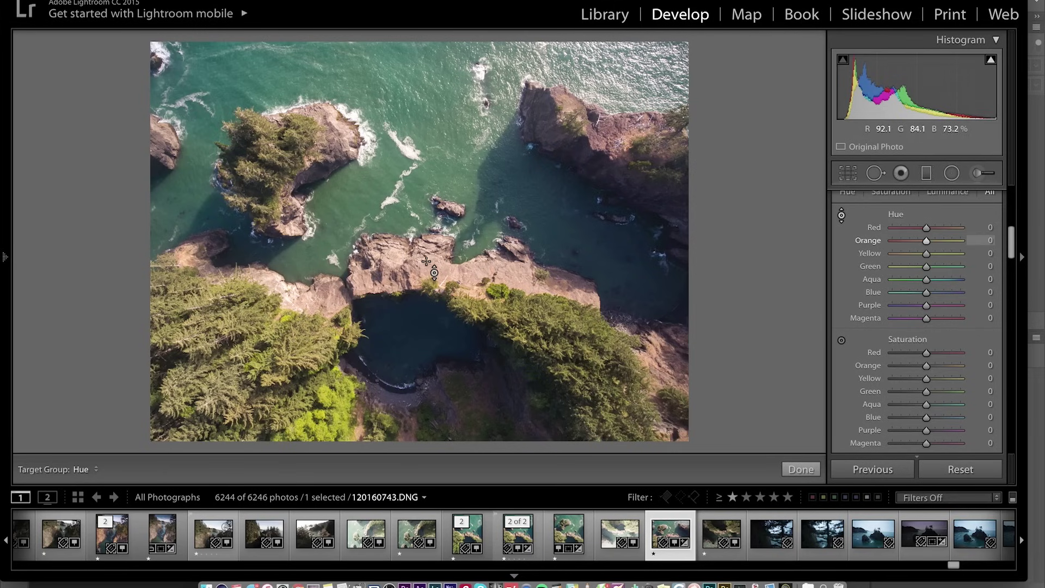
{"action": "left_click_drag", "start_coordinate": [473, 290], "coordinate": [474, 381]}
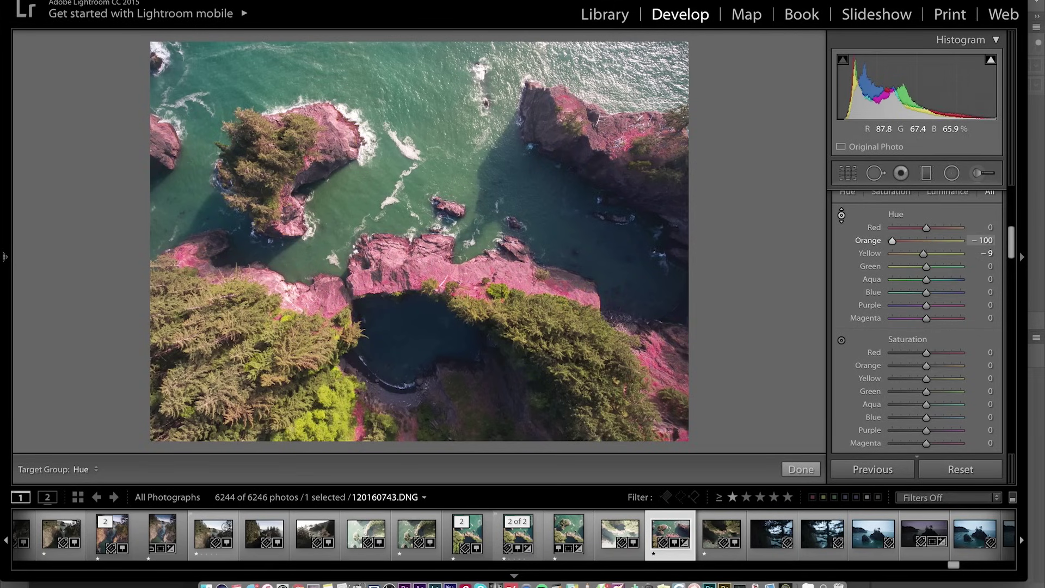
{"action": "left_click_drag", "start_coordinate": [474, 359], "coordinate": [474, 351]}
{"action": "left_click_drag", "start_coordinate": [409, 256], "coordinate": [408, 207]}
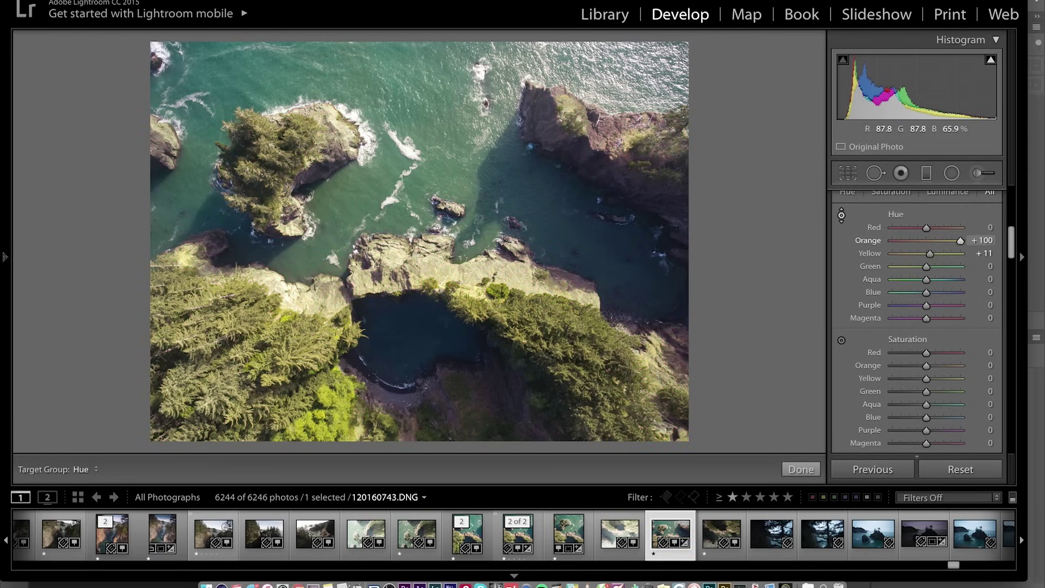
{"action": "left_click_drag", "start_coordinate": [408, 207], "coordinate": [408, 275]}
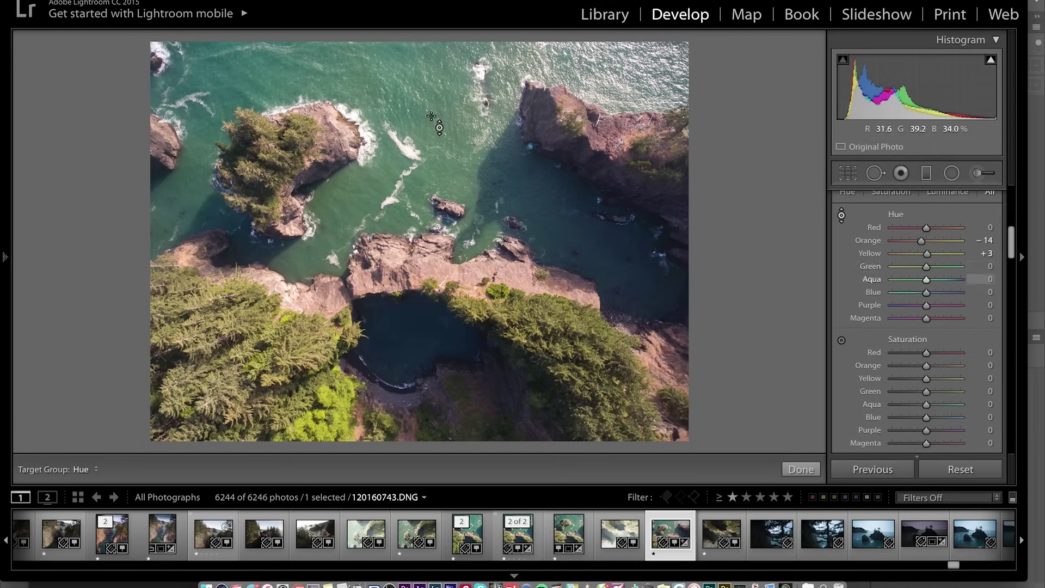
Step: Shift the water's hue to Green +26 and Aqua +26 with the targeted adjustment, and set the Blue hue to −12
{"action": "left_click_drag", "start_coordinate": [419, 100], "coordinate": [419, 136]}
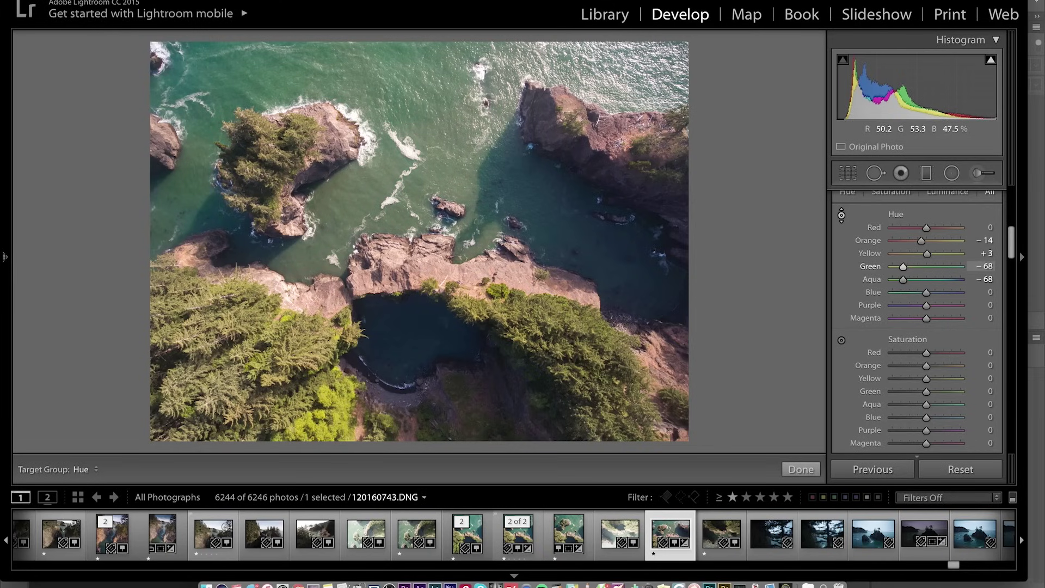
{"action": "left_click_drag", "start_coordinate": [419, 136], "coordinate": [419, 49]}
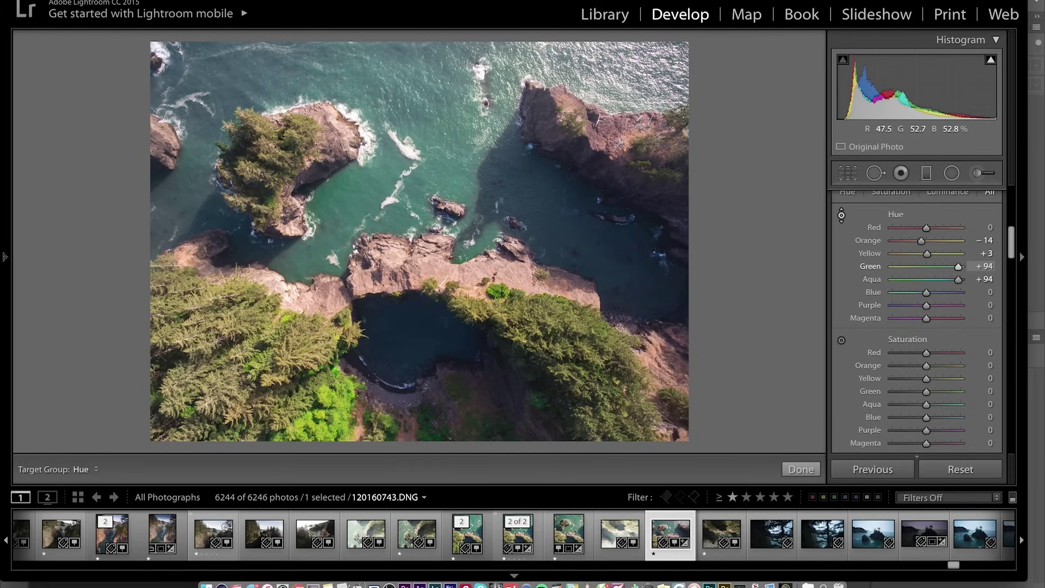
{"action": "left_click_drag", "start_coordinate": [419, 49], "coordinate": [419, 77]}
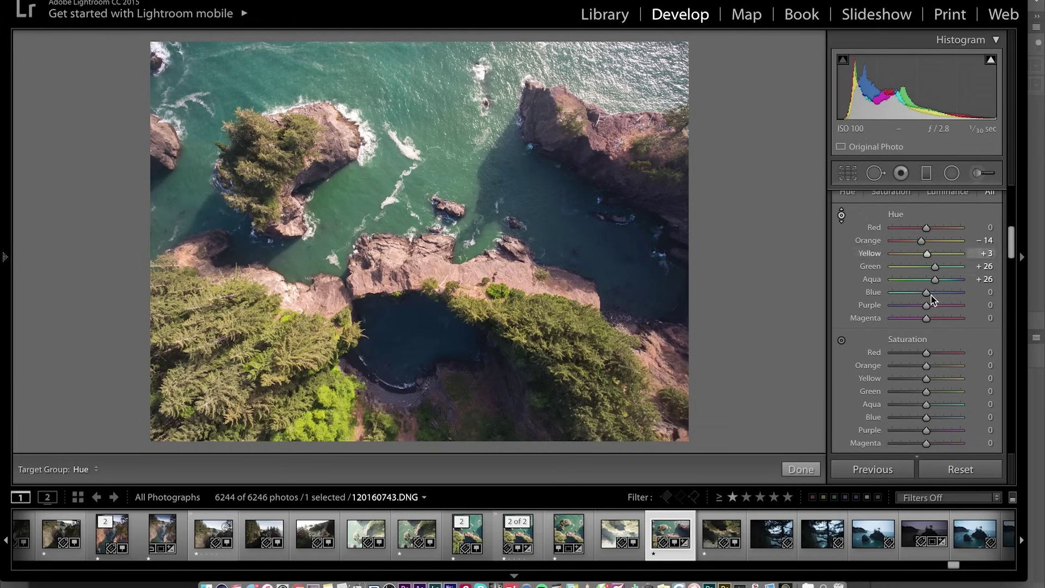
{"action": "mouse_move", "coordinate": [905, 294]}
{"action": "left_mouse_down"}
{"action": "mouse_move", "coordinate": [964, 297]}
{"action": "mouse_move", "coordinate": [897, 298]}
{"action": "mouse_move", "coordinate": [935, 294]}
{"action": "mouse_move", "coordinate": [924, 295]}
{"action": "left_mouse_up"}
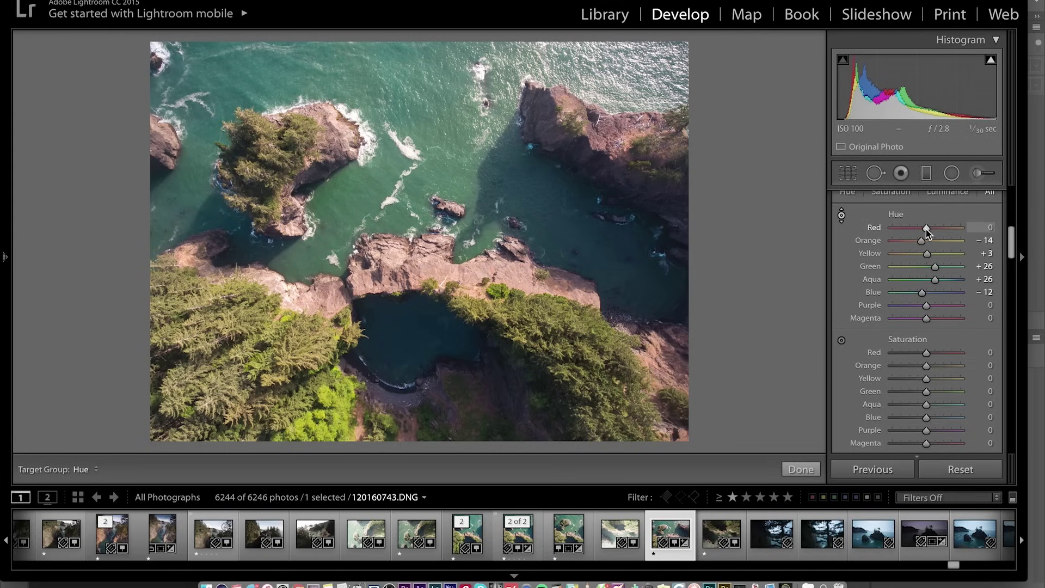
Step: Set the HSL saturation to Red +19, Orange +26, Yellow +6 and Green +5, trying Yellow at +100 first
{"action": "scroll", "coordinate": [929, 295], "scroll_direction": "down", "scroll_amount": 3}
{"action": "scroll", "coordinate": [929, 295], "scroll_direction": "down", "scroll_amount": 3}
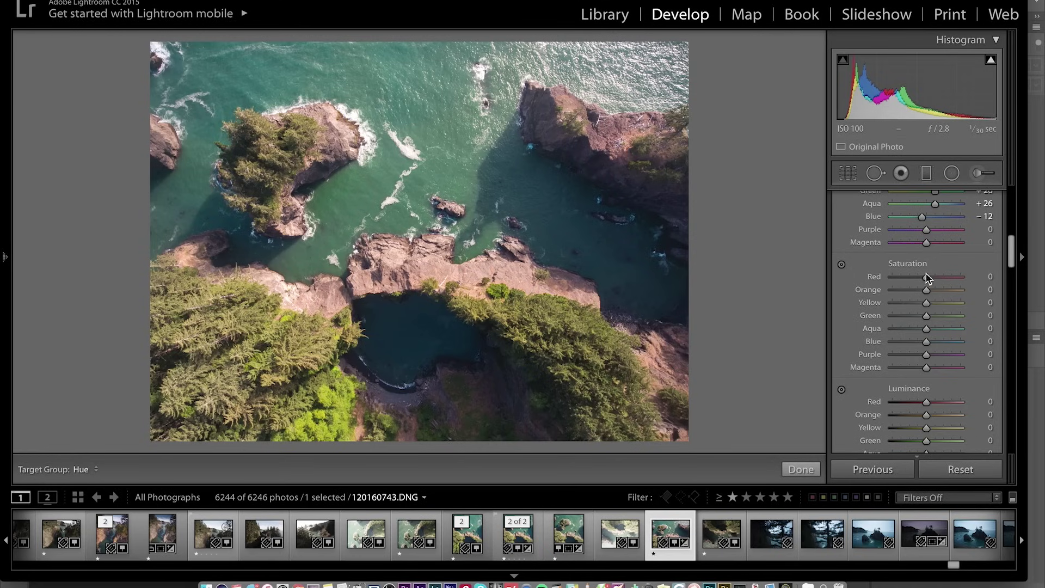
{"action": "left_click_drag", "start_coordinate": [981, 275], "coordinate": [936, 293]}
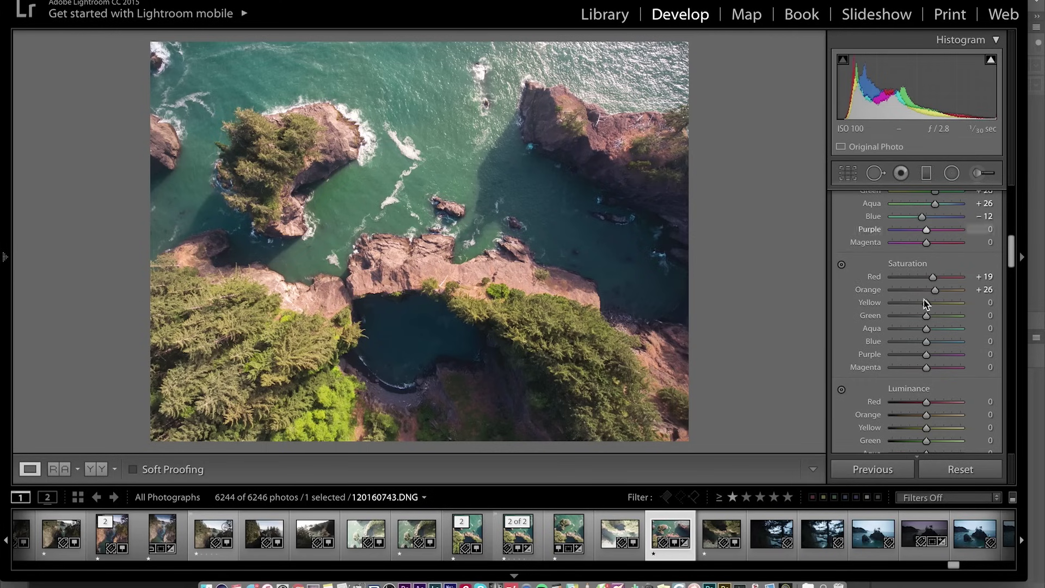
{"action": "left_click_drag", "start_coordinate": [926, 316], "coordinate": [983, 304]}
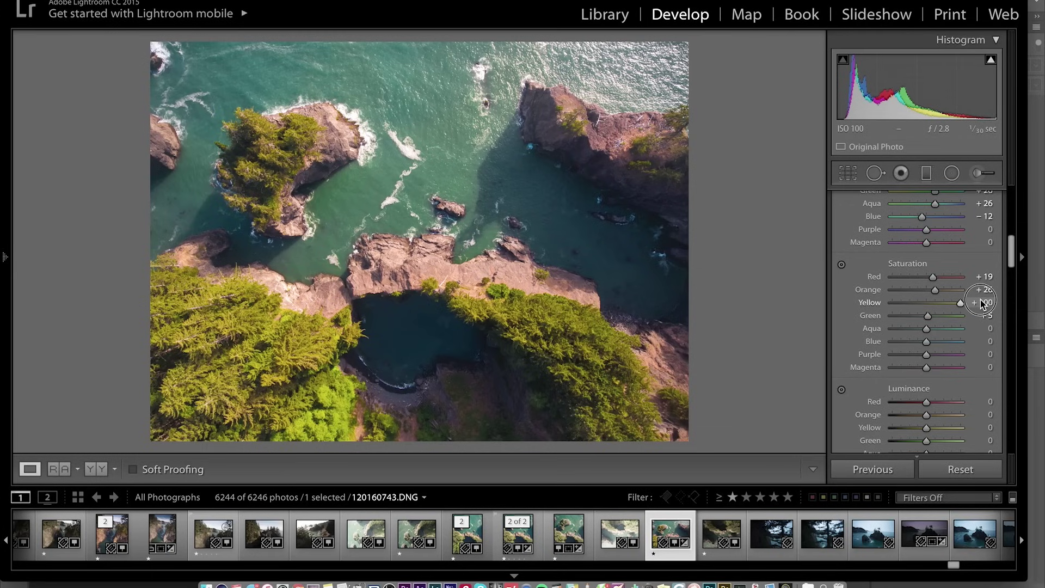
{"action": "left_click_drag", "start_coordinate": [983, 303], "coordinate": [928, 302]}
Step: Adjust the Yellow hue of the foliage, trying −100 and +66 before settling at about −11
{"action": "scroll", "coordinate": [932, 250], "scroll_direction": "up", "scroll_amount": 1}
{"action": "scroll", "coordinate": [932, 250], "scroll_direction": "up", "scroll_amount": 5}
{"action": "left_click_drag", "start_coordinate": [928, 252], "coordinate": [772, 281]}
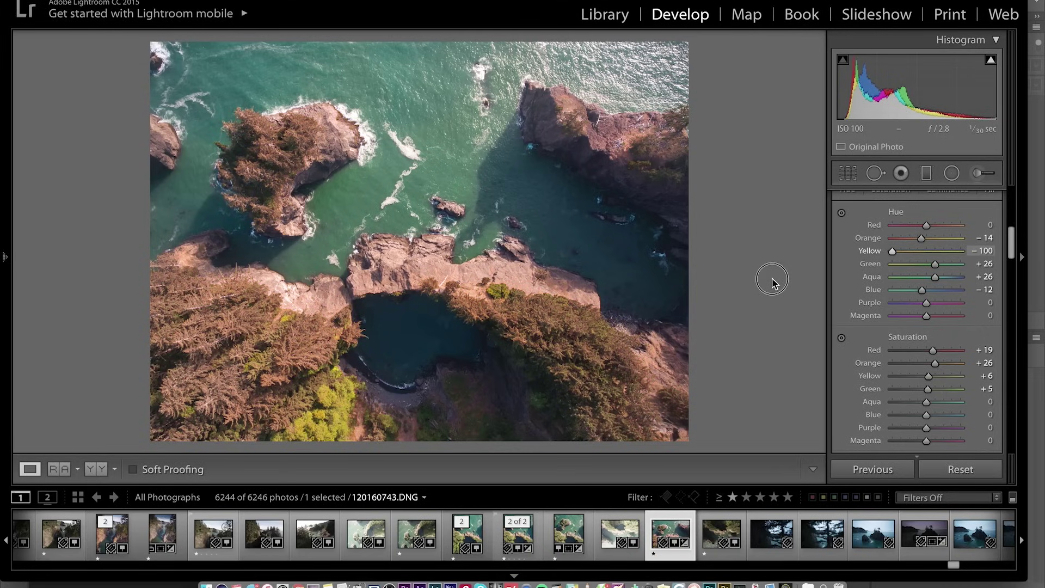
{"action": "left_click_drag", "start_coordinate": [772, 281], "coordinate": [949, 254]}
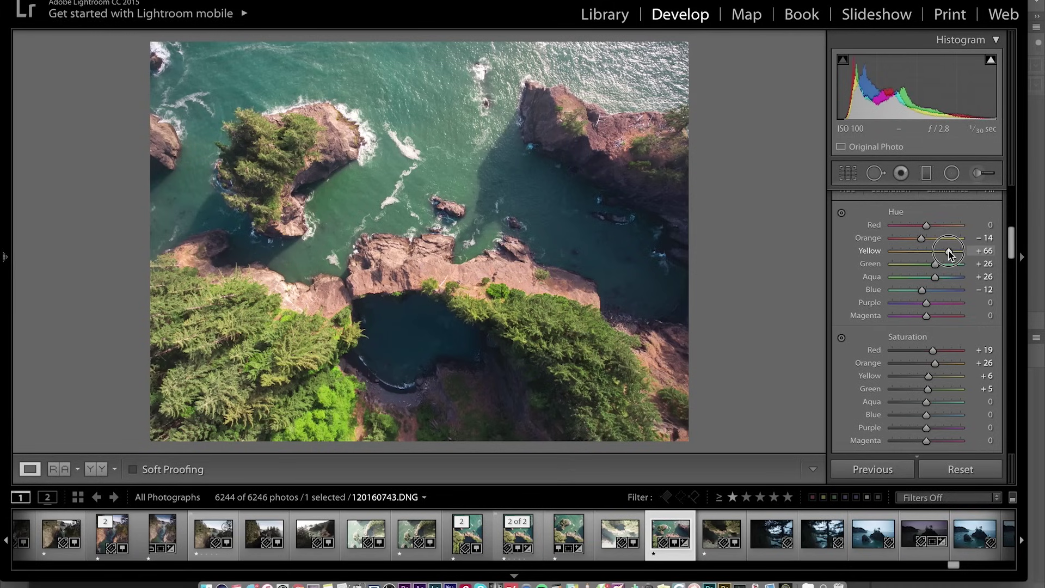
{"action": "left_click_drag", "start_coordinate": [949, 255], "coordinate": [921, 255]}
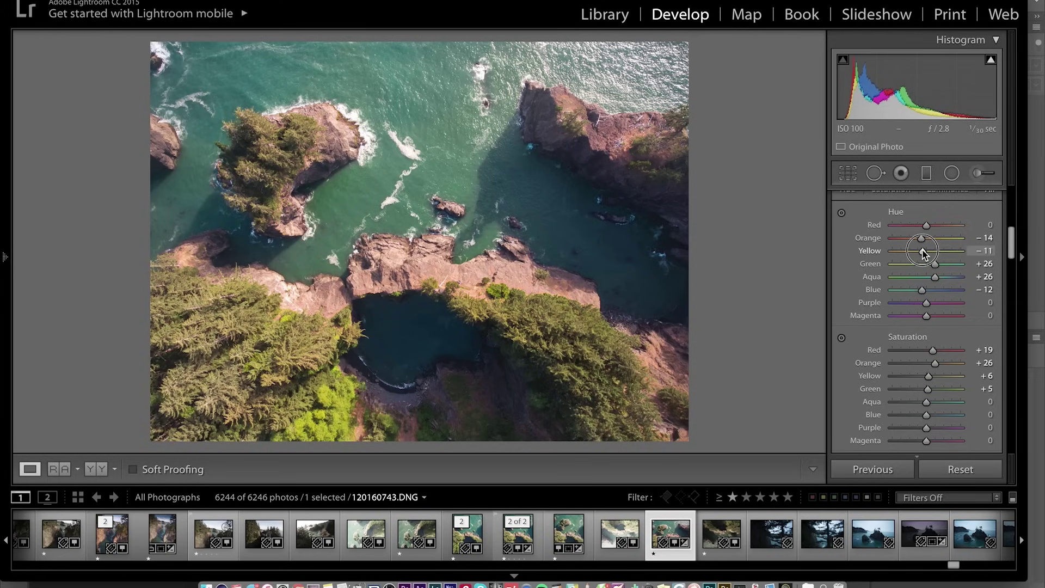
{"action": "left_click_drag", "start_coordinate": [924, 254], "coordinate": [924, 253]}
Step: Adjust the Orange luminance, trying 100 before lowering it again
{"action": "scroll", "coordinate": [920, 275], "scroll_direction": "down", "scroll_amount": 5}
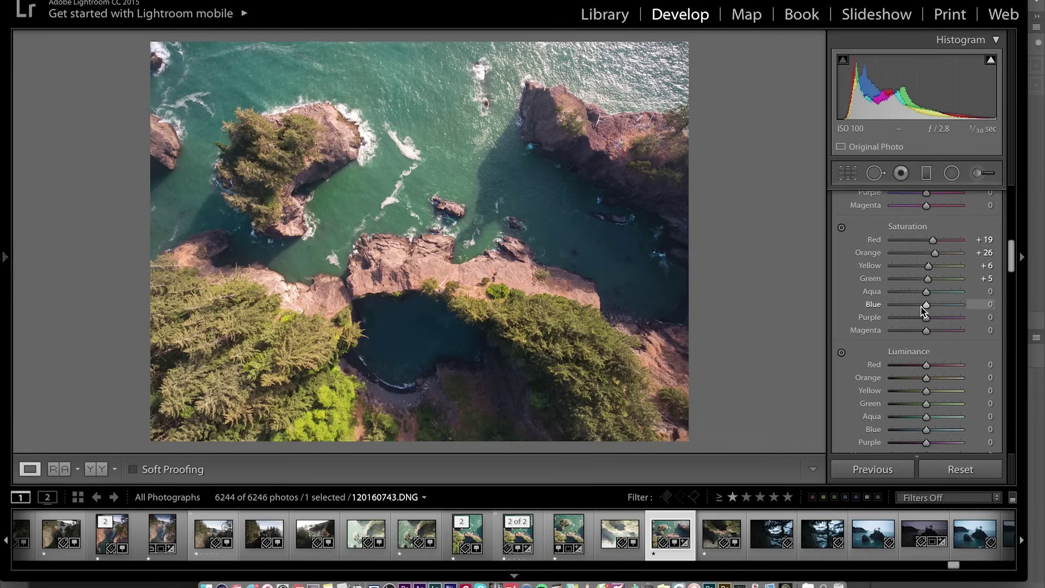
{"action": "scroll", "coordinate": [931, 301], "scroll_direction": "down", "scroll_amount": 5}
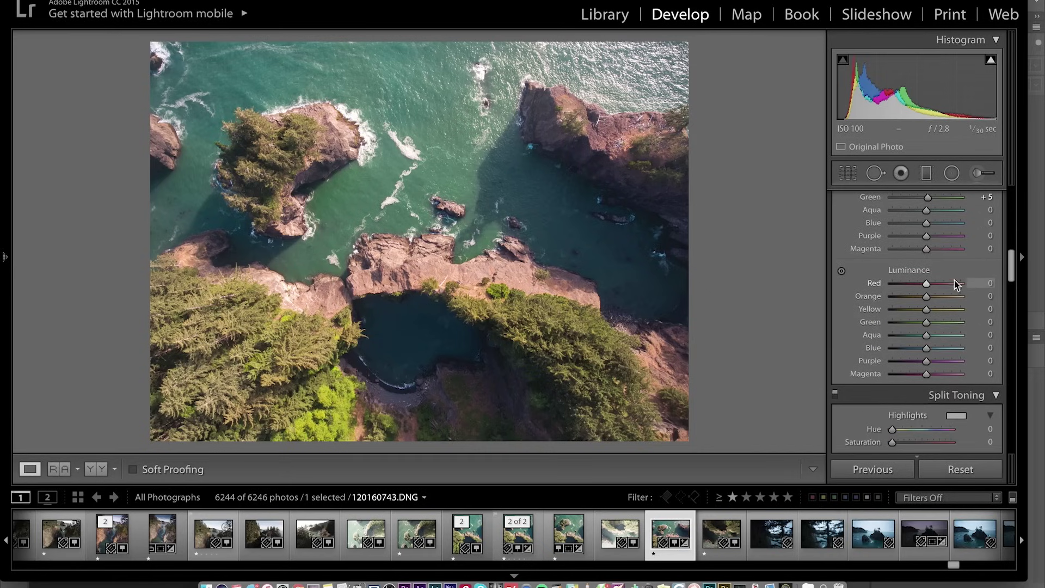
{"action": "left_click", "coordinate": [984, 296]}
{"action": "type", "text": "100"}
{"action": "key", "text": "Return"}
{"action": "left_click_drag", "start_coordinate": [987, 300], "coordinate": [909, 338]}
Step: Set the sharpening amount to 54, luminance noise reduction to 24 and color noise reduction to 41
{"action": "scroll", "coordinate": [870, 324], "scroll_direction": "down", "scroll_amount": 5}
{"action": "scroll", "coordinate": [871, 324], "scroll_direction": "down", "scroll_amount": 2}
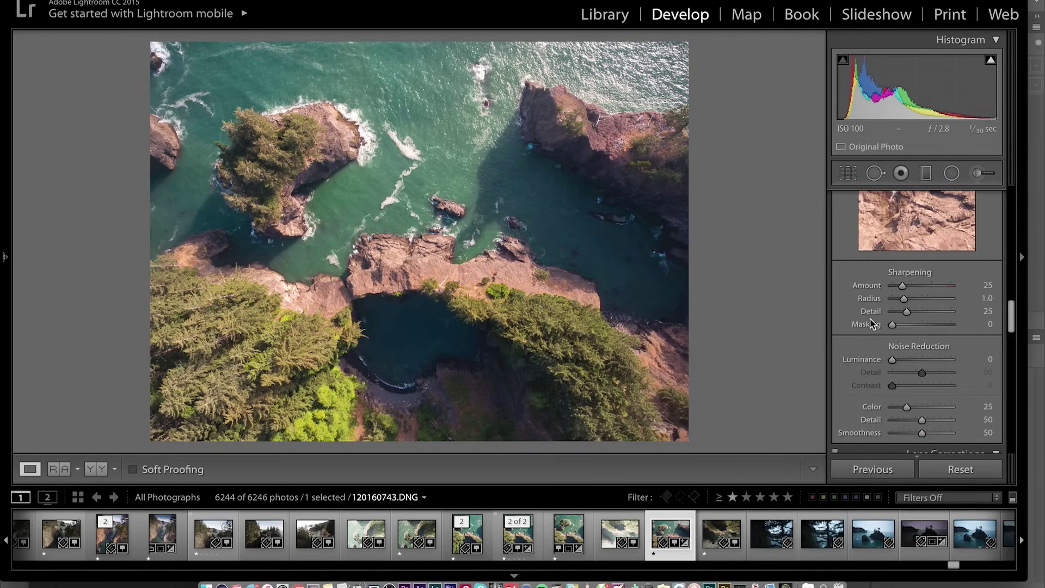
{"action": "left_click", "coordinate": [912, 286]}
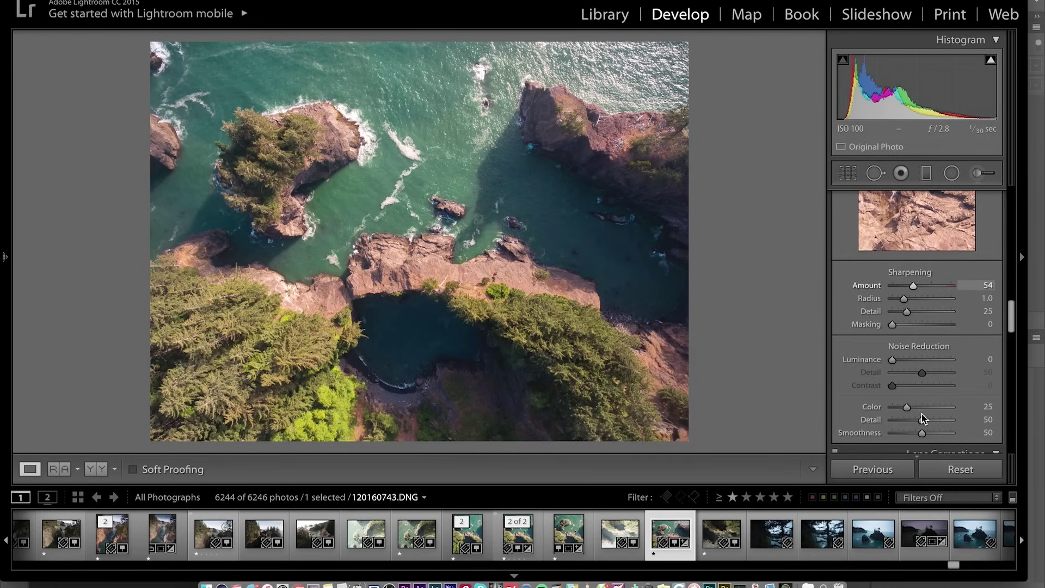
{"action": "left_click", "coordinate": [906, 360]}
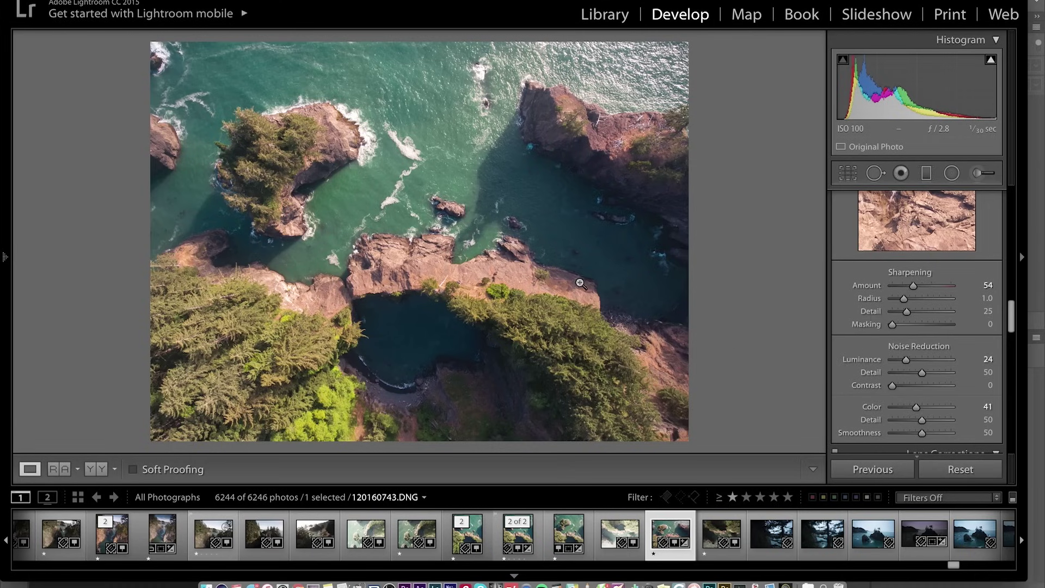
Step: Enable lens profile corrections with the DJI PHANTOM 4 FC330 profile, switching them off and on to compare
{"action": "scroll", "coordinate": [908, 333], "scroll_direction": "down", "scroll_amount": 6}
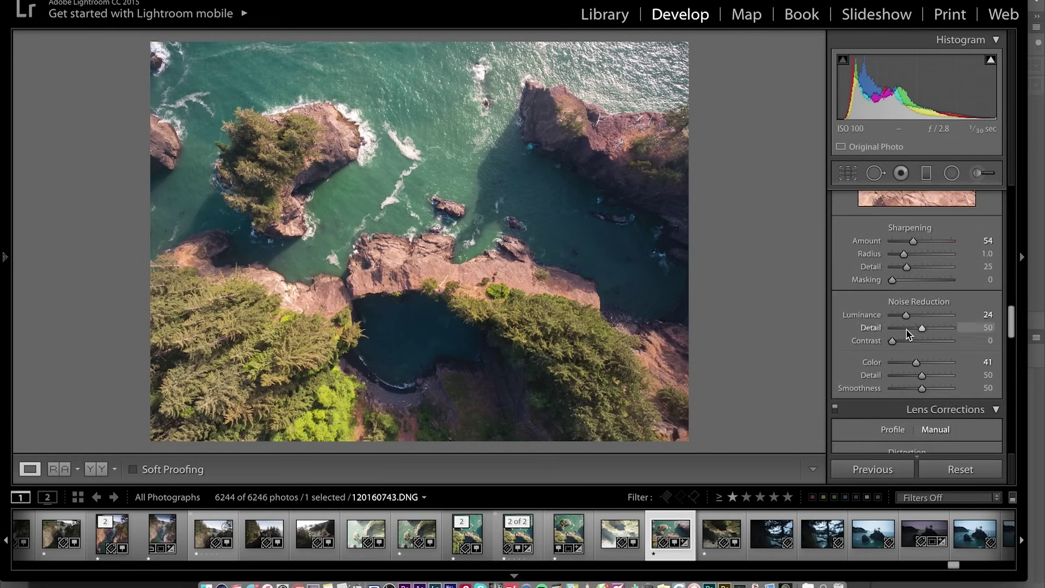
{"action": "scroll", "coordinate": [906, 327], "scroll_direction": "down", "scroll_amount": 2}
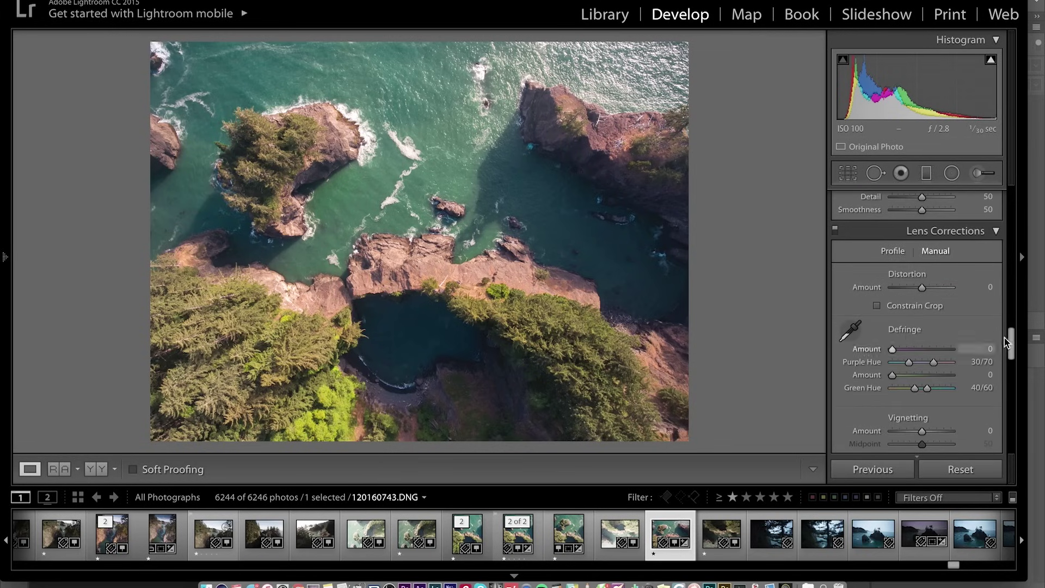
{"action": "left_click", "coordinate": [893, 251]}
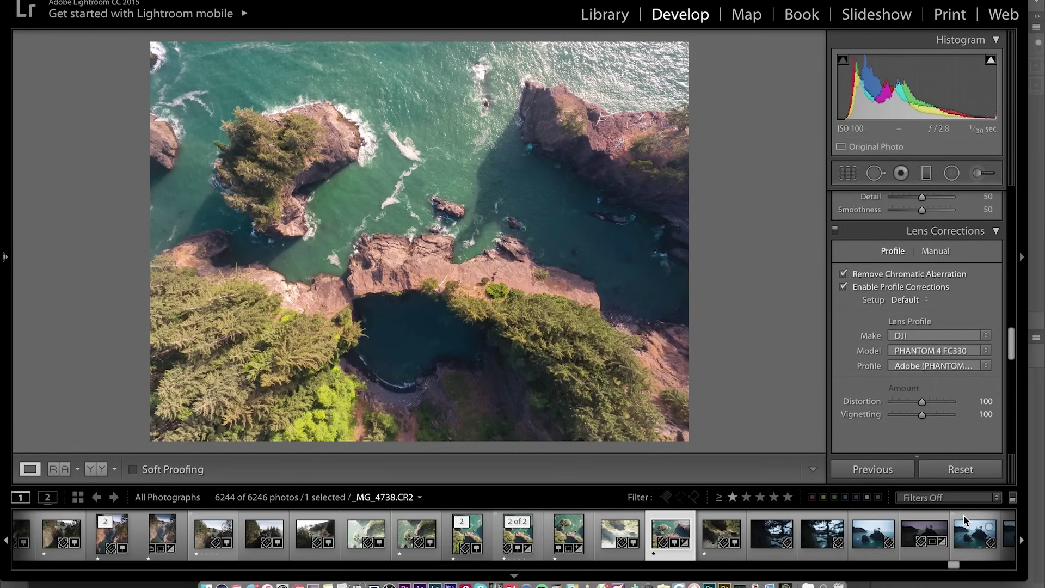
{"action": "scroll", "coordinate": [980, 242], "scroll_direction": "down", "scroll_amount": 1}
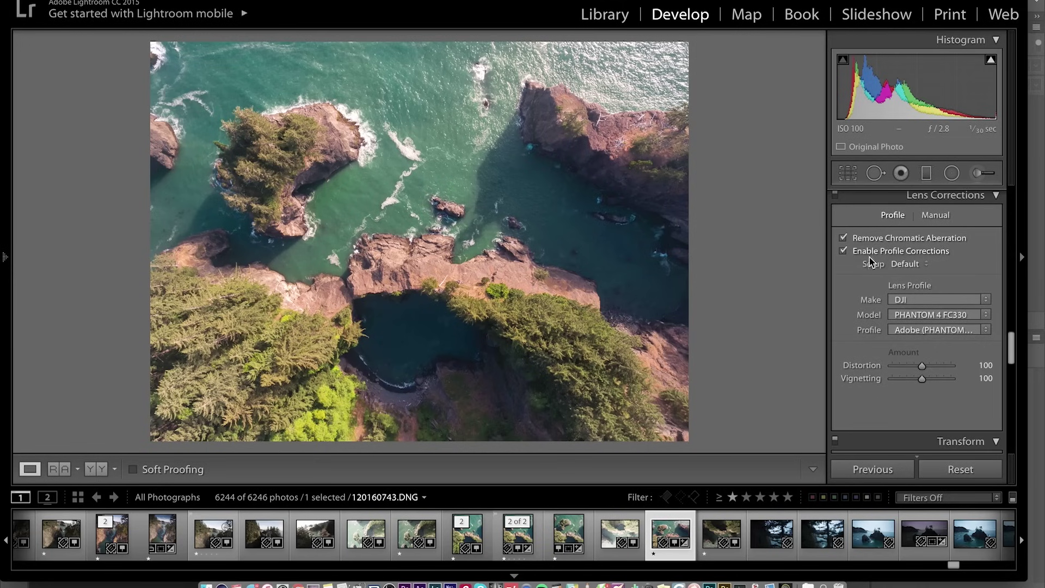
{"action": "left_click", "coordinate": [846, 252]}
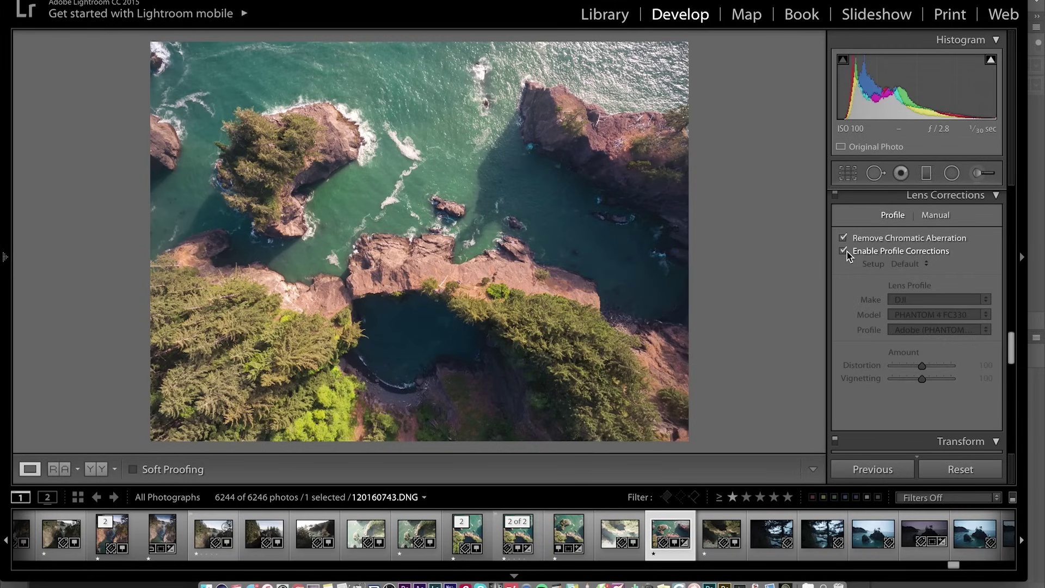
{"action": "left_click", "coordinate": [847, 252]}
{"action": "left_click", "coordinate": [847, 252]}
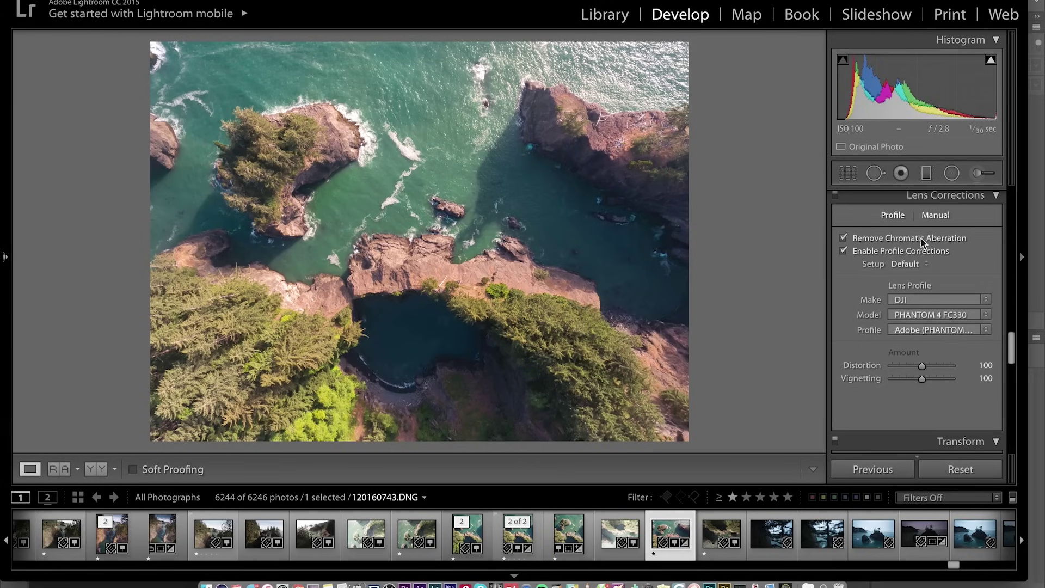
Step: Draw a large radial filter reaching past the photo's edges, set its Exposure to −1.38 and center it over the middle rocks
{"action": "left_click", "coordinate": [952, 173]}
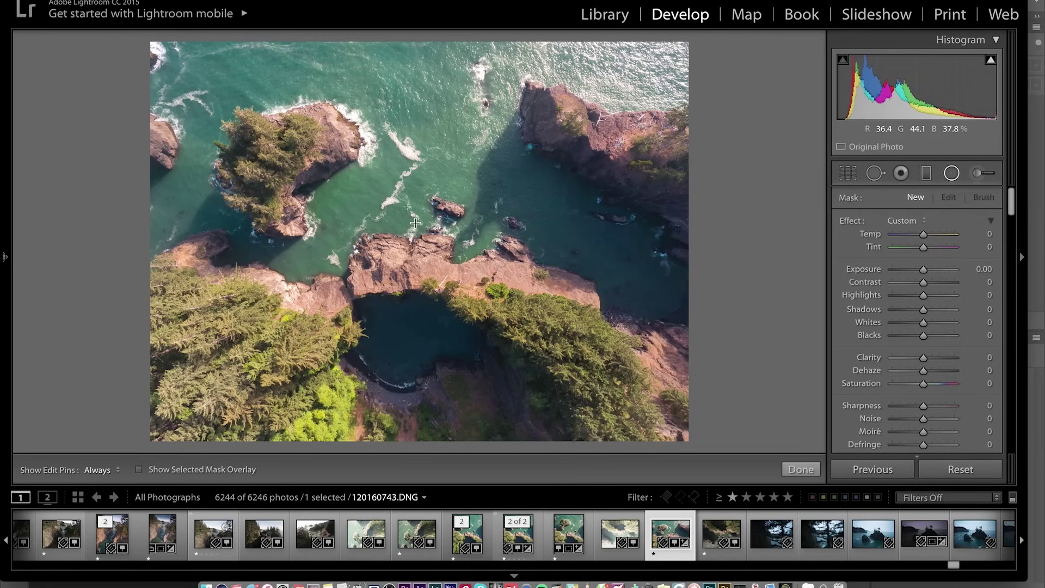
{"action": "left_click_drag", "start_coordinate": [412, 227], "coordinate": [751, 4]}
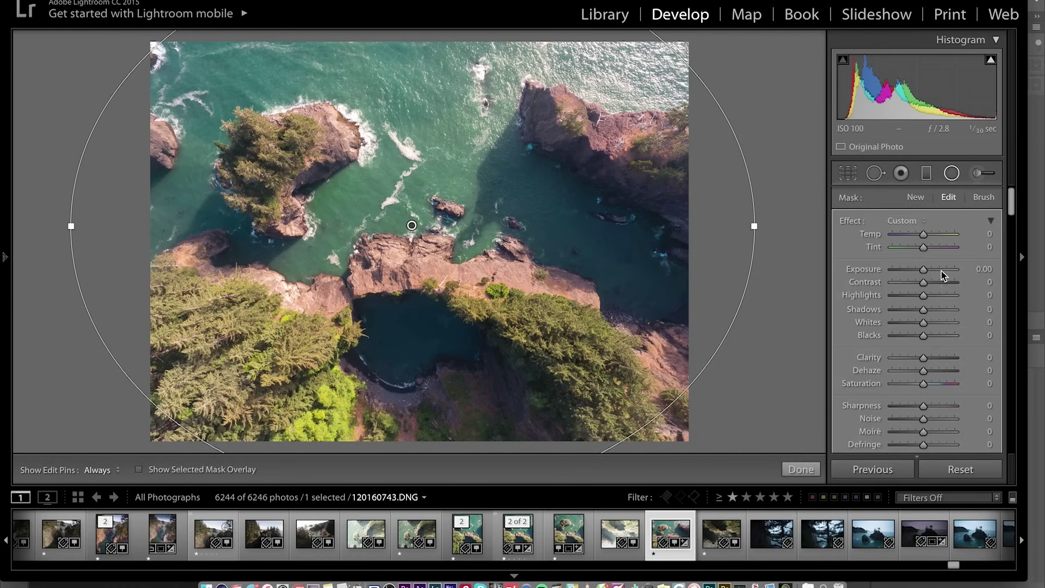
{"action": "left_click_drag", "start_coordinate": [923, 270], "coordinate": [913, 272]}
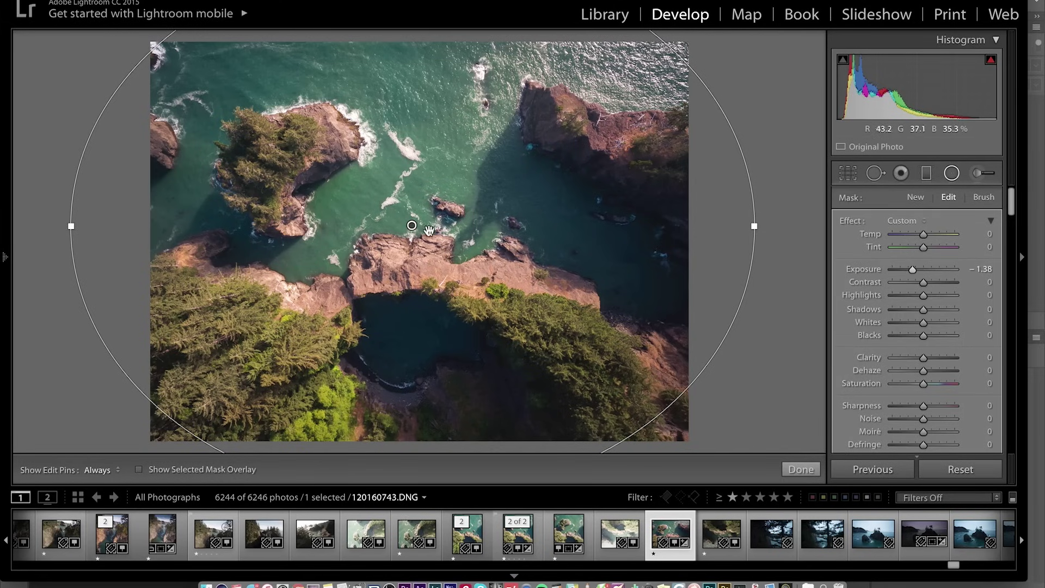
{"action": "left_click_drag", "start_coordinate": [411, 225], "coordinate": [453, 237]}
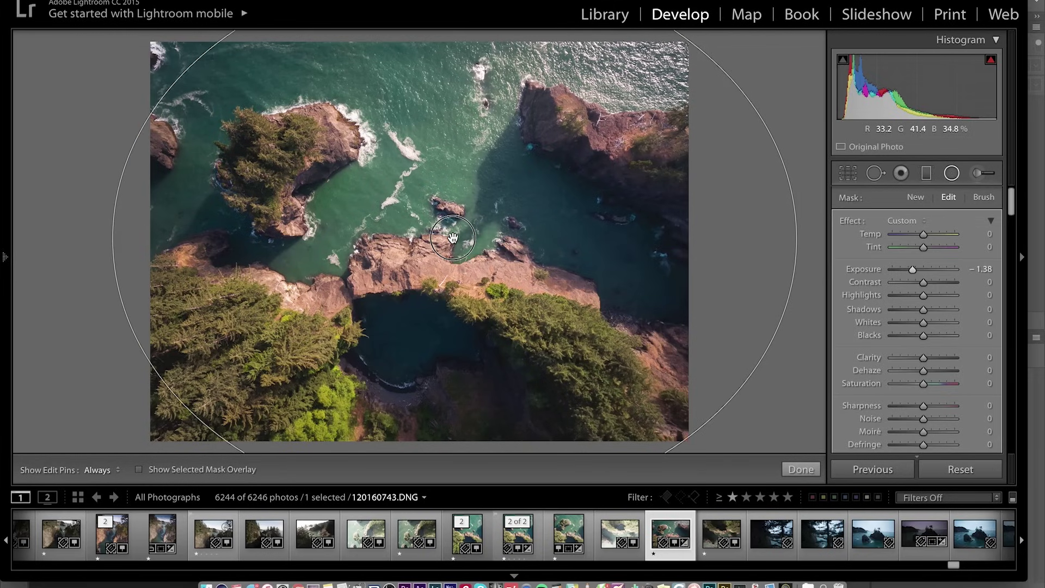
Step: Set the radial filter's Clarity to −3 and Exposure to −1.56, and close the filter
{"action": "scroll", "coordinate": [940, 312], "scroll_direction": "down", "scroll_amount": 3}
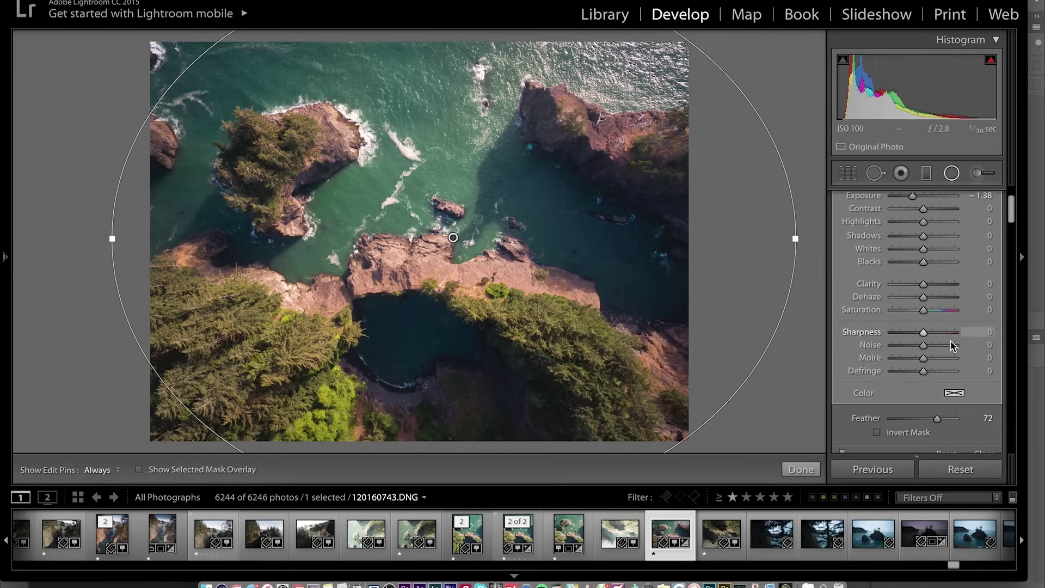
{"action": "scroll", "coordinate": [944, 278], "scroll_direction": "up", "scroll_amount": 1}
{"action": "left_click_drag", "start_coordinate": [944, 292], "coordinate": [940, 293]}
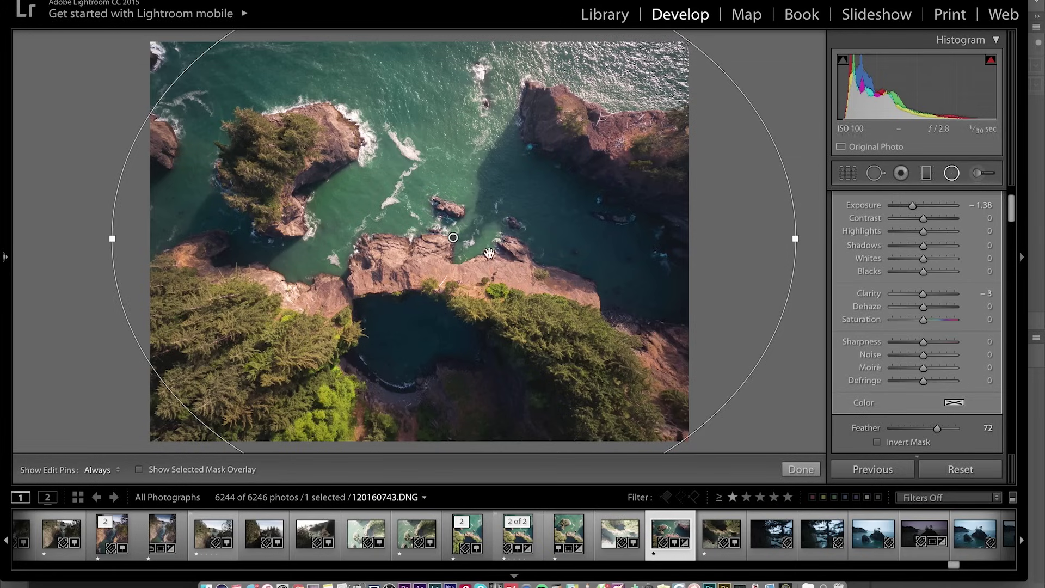
{"action": "scroll", "coordinate": [961, 259], "scroll_direction": "up", "scroll_amount": 3}
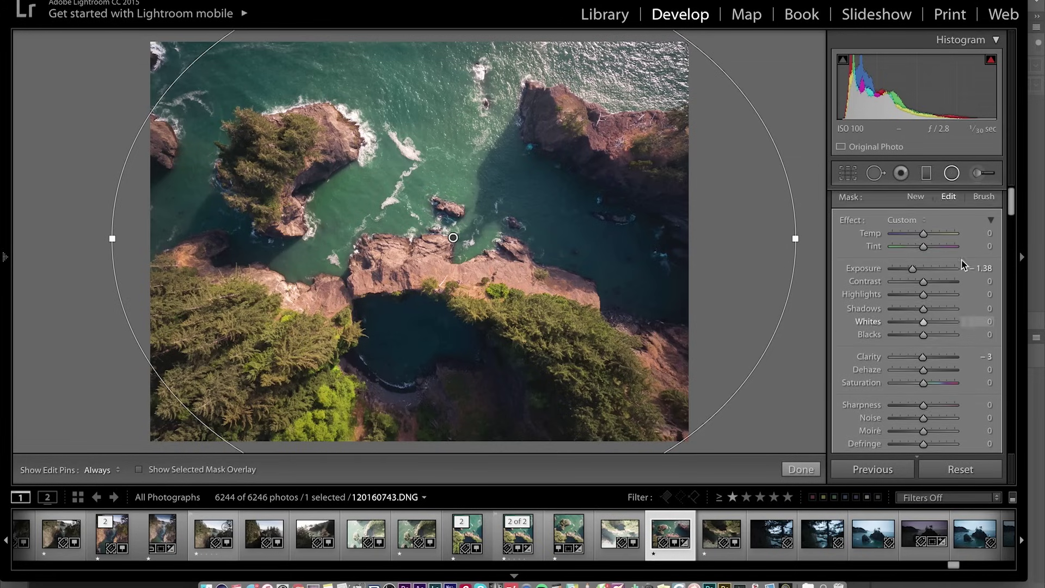
{"action": "left_click_drag", "start_coordinate": [914, 269], "coordinate": [912, 275]}
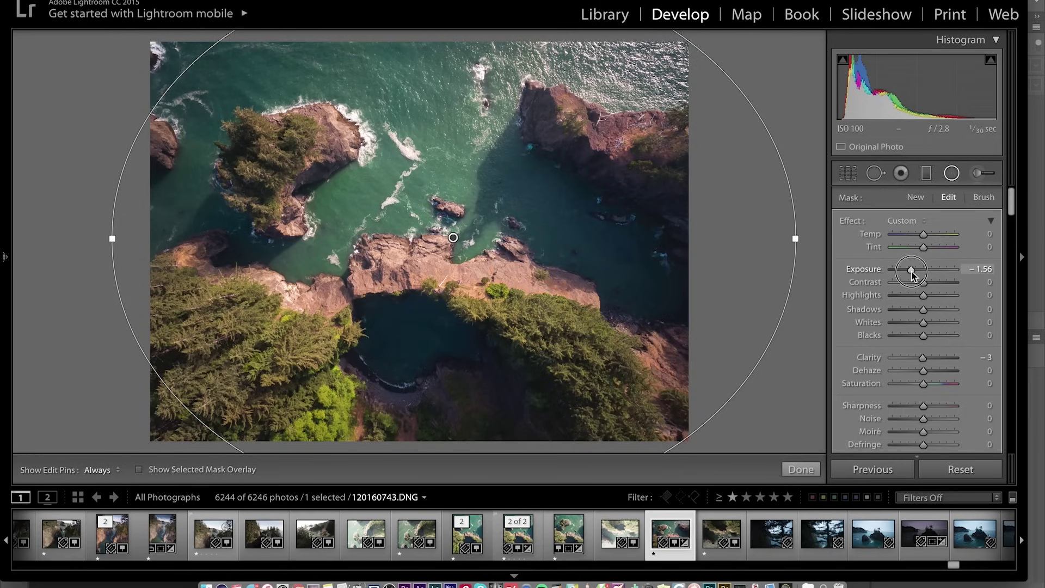
{"action": "left_click", "coordinate": [951, 172]}
Step: Paint an adjustment brush mask over the foliage in the photo's lower part, with Shadows 32 and Exposure 0.10
{"action": "left_click", "coordinate": [978, 173]}
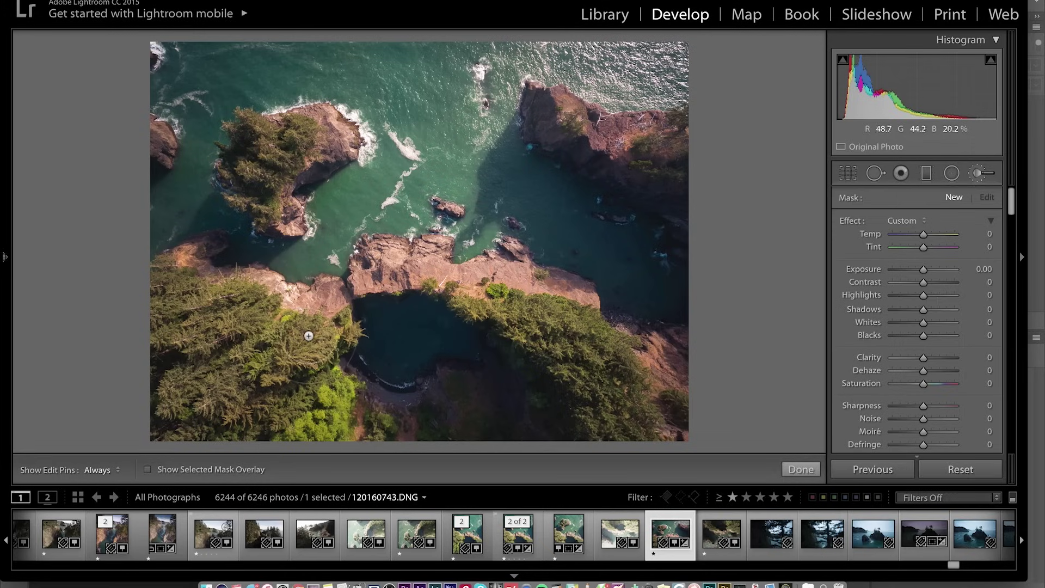
{"action": "key", "text": "h"}
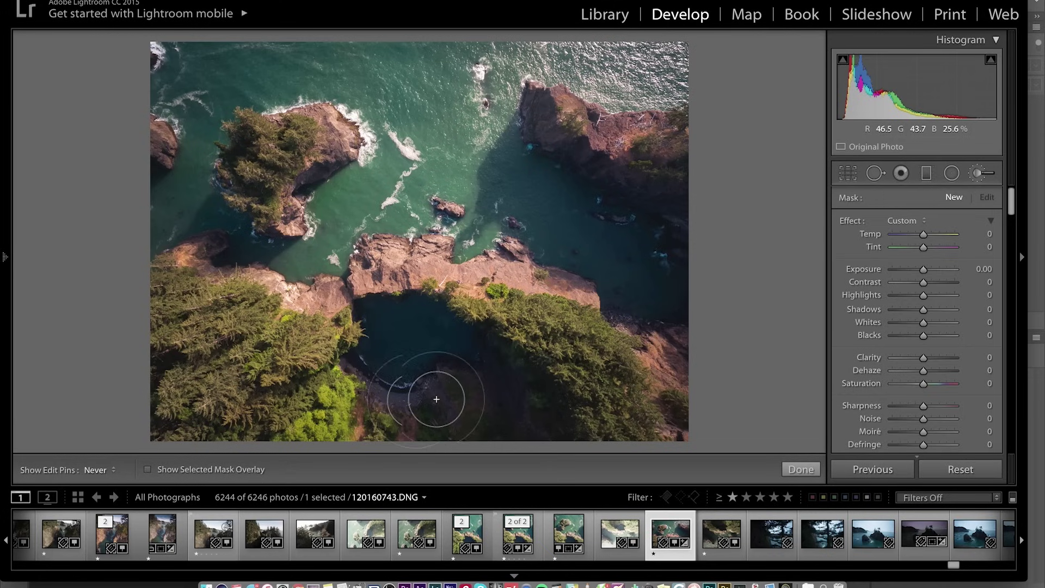
{"action": "key", "text": "h"}
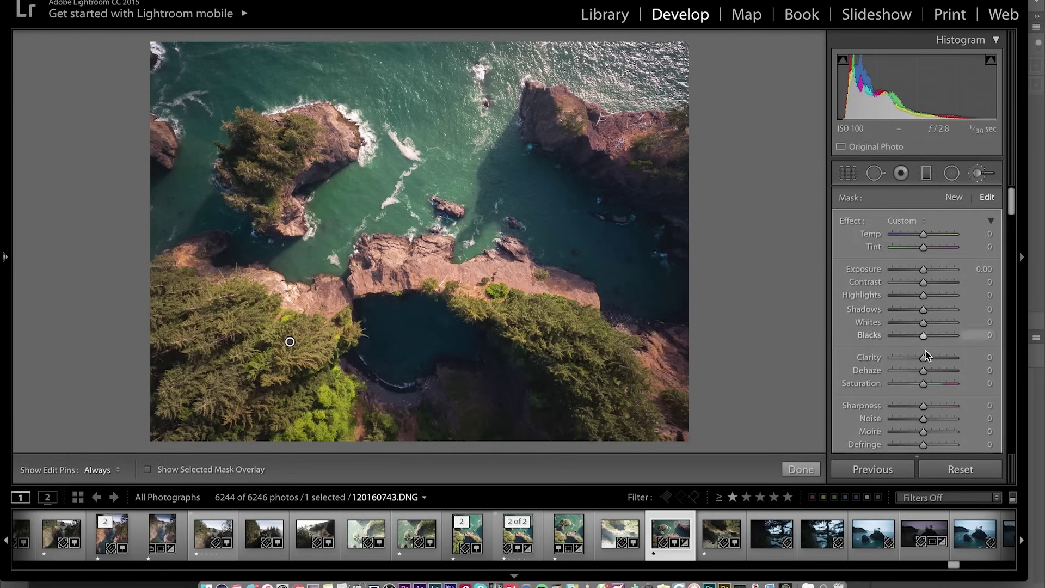
{"action": "left_click_drag", "start_coordinate": [923, 309], "coordinate": [933, 309]}
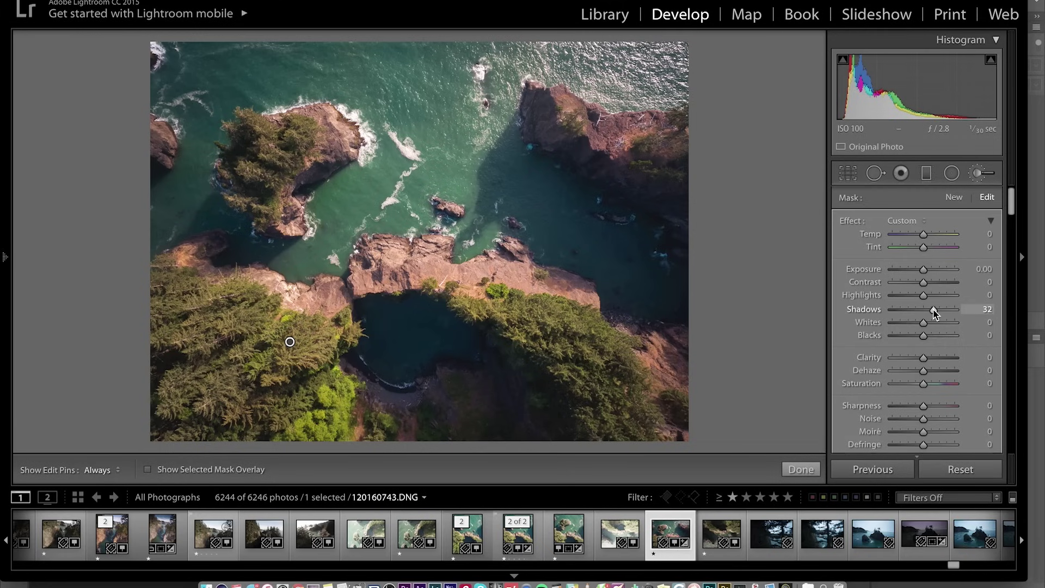
{"action": "left_click_drag", "start_coordinate": [924, 270], "coordinate": [927, 274]}
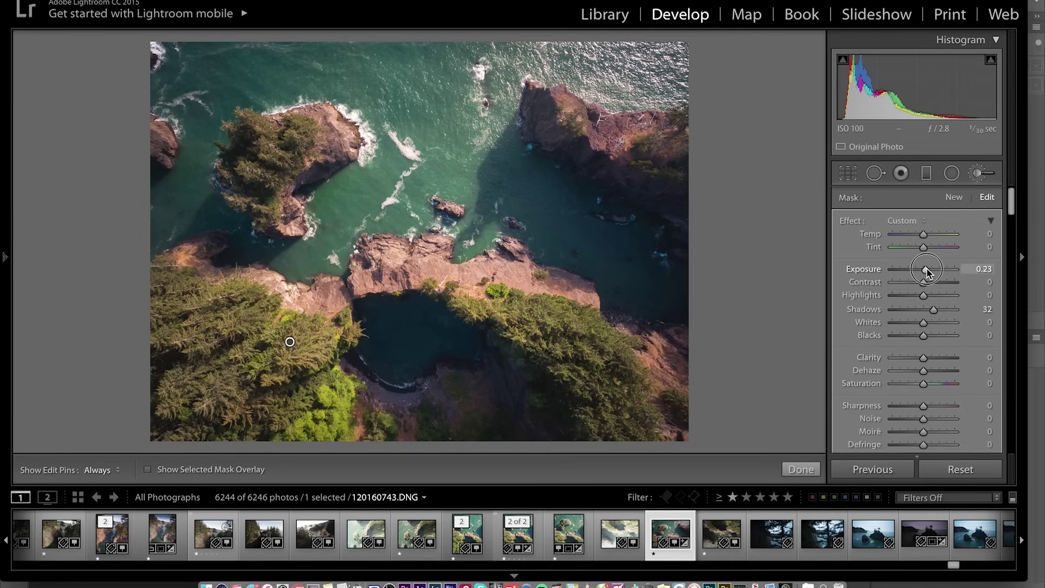
{"action": "left_click_drag", "start_coordinate": [927, 272], "coordinate": [926, 272]}
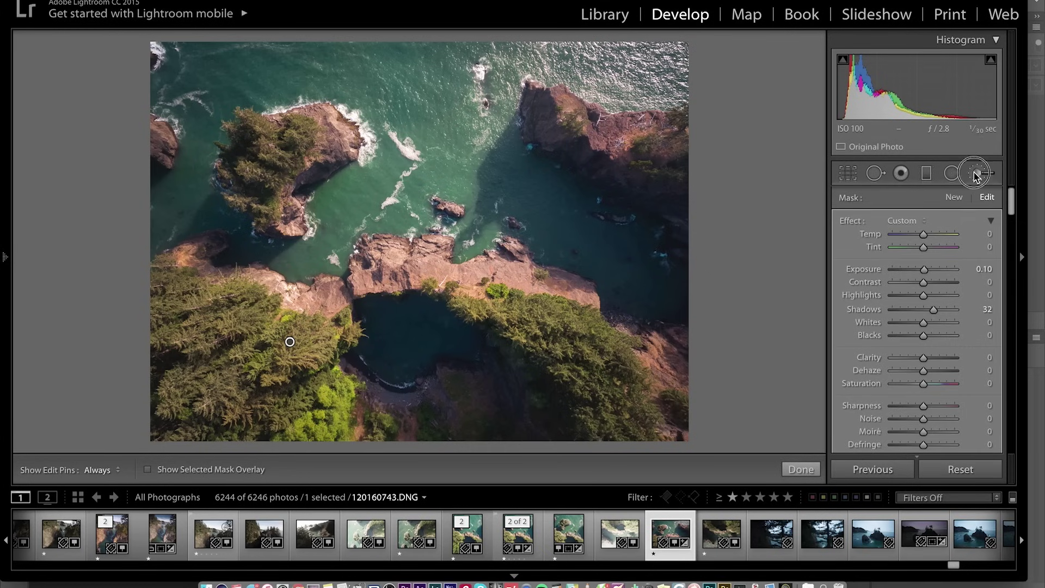
{"action": "left_click", "coordinate": [952, 174]}
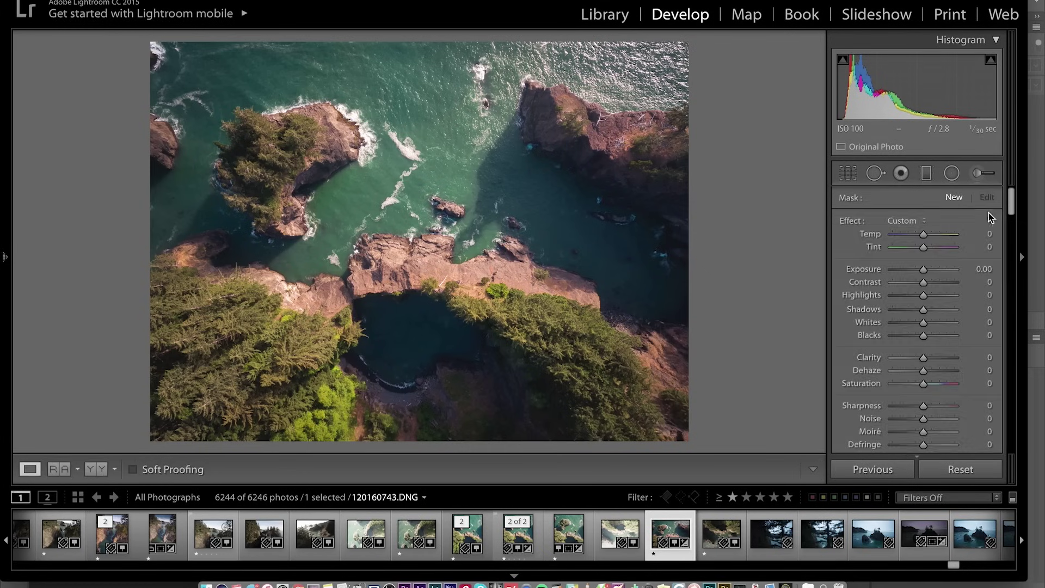
Step: Paint a new adjustment brush mask over the trees on the photo's upper-left sea rock, with Contrast 41 and Exposure 0.73, and close the brush
{"action": "left_click", "coordinate": [978, 175]}
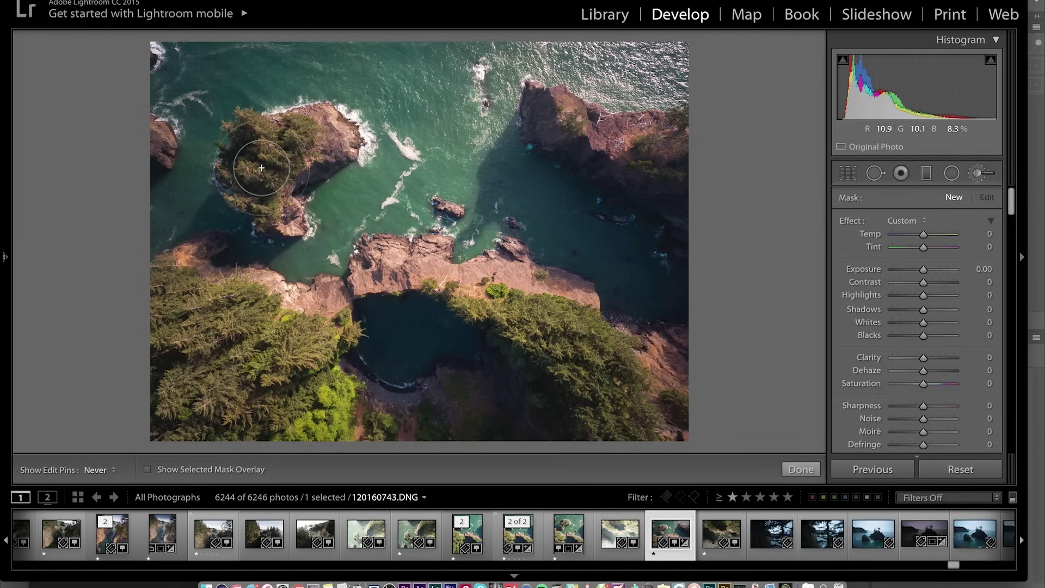
{"action": "left_click", "coordinate": [261, 167]}
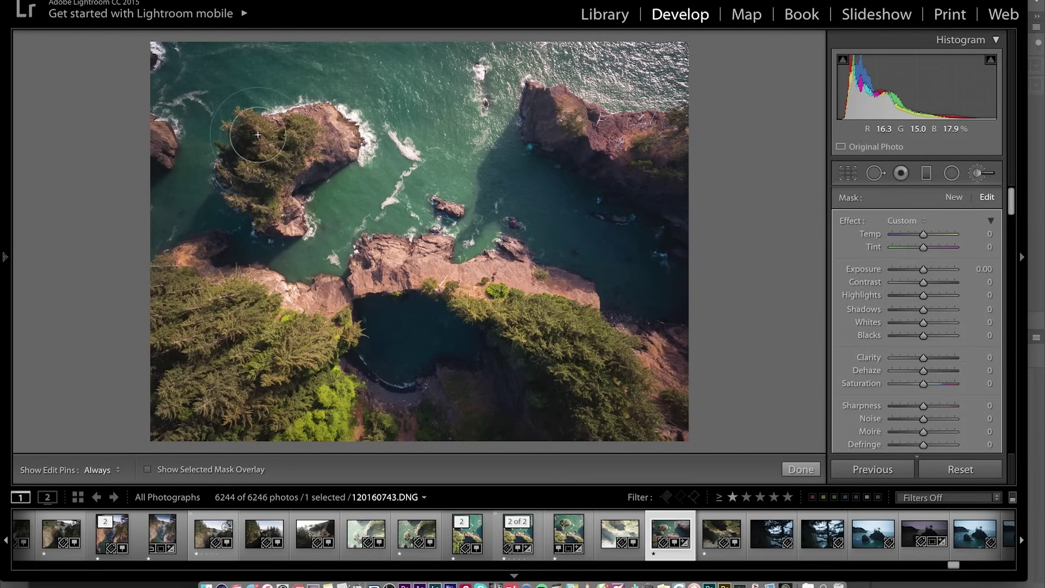
{"action": "left_click", "coordinate": [936, 282]}
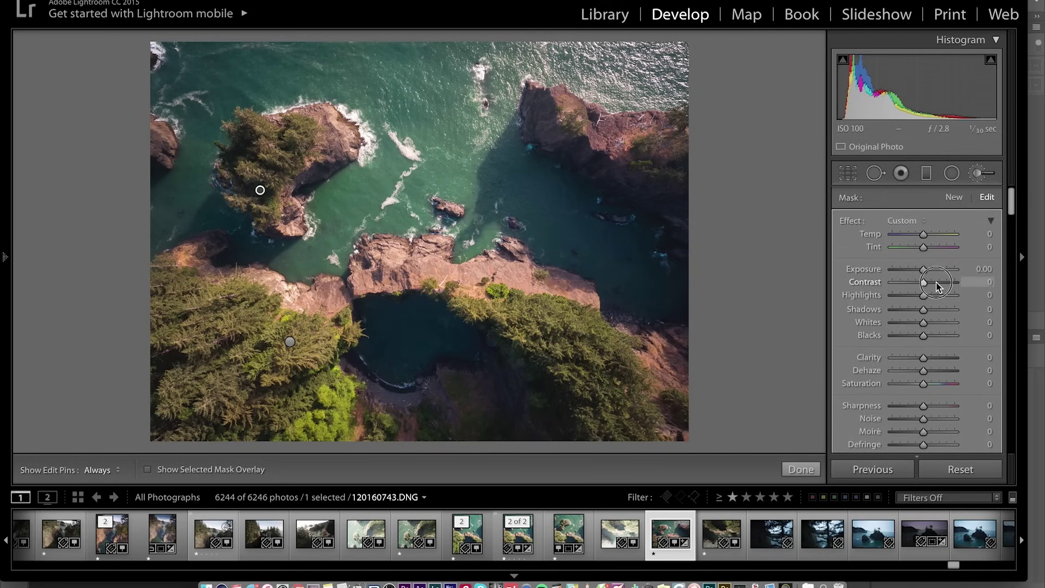
{"action": "left_click_drag", "start_coordinate": [923, 269], "coordinate": [929, 273]}
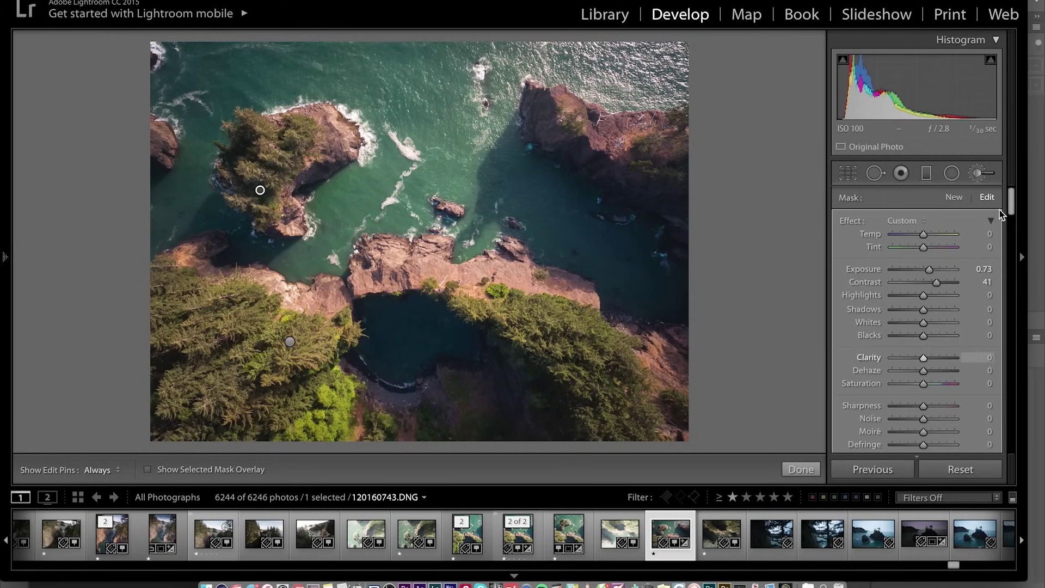
{"action": "left_click", "coordinate": [969, 174]}
Step: Compare the edit with the original by reverting to the Reset Settings history state, and return to the latest Update Exposure Adjustment state
{"action": "left_click", "coordinate": [5, 257]}
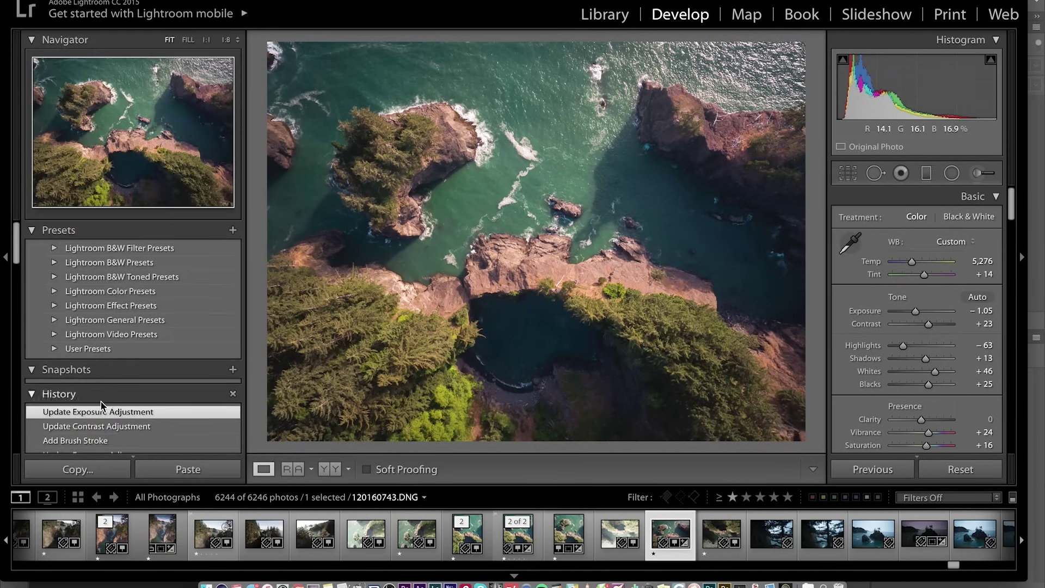
{"action": "scroll", "coordinate": [112, 409], "scroll_direction": "down", "scroll_amount": 10}
{"action": "scroll", "coordinate": [112, 400], "scroll_direction": "down", "scroll_amount": 10}
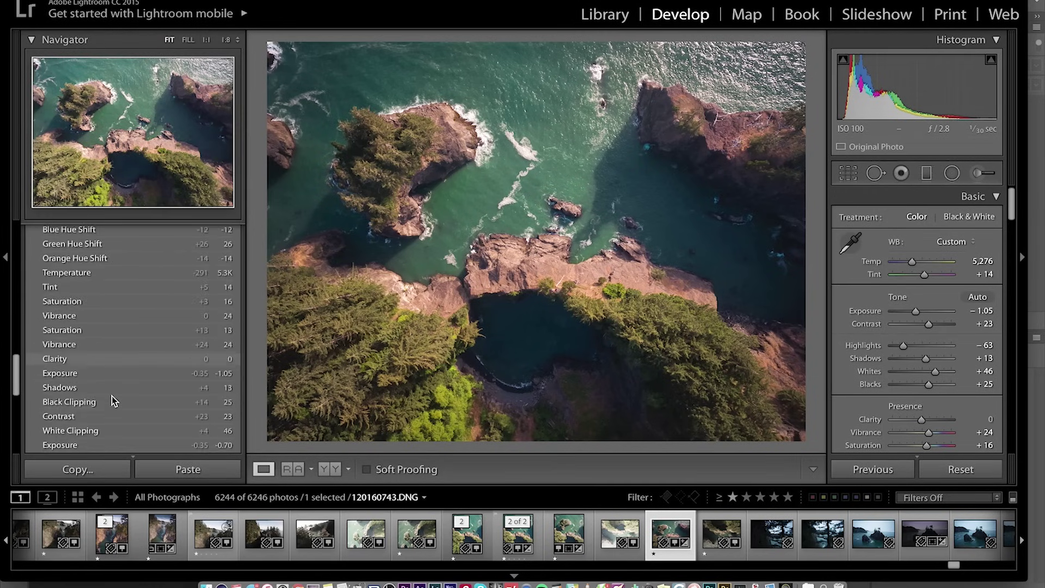
{"action": "left_click", "coordinate": [69, 385]}
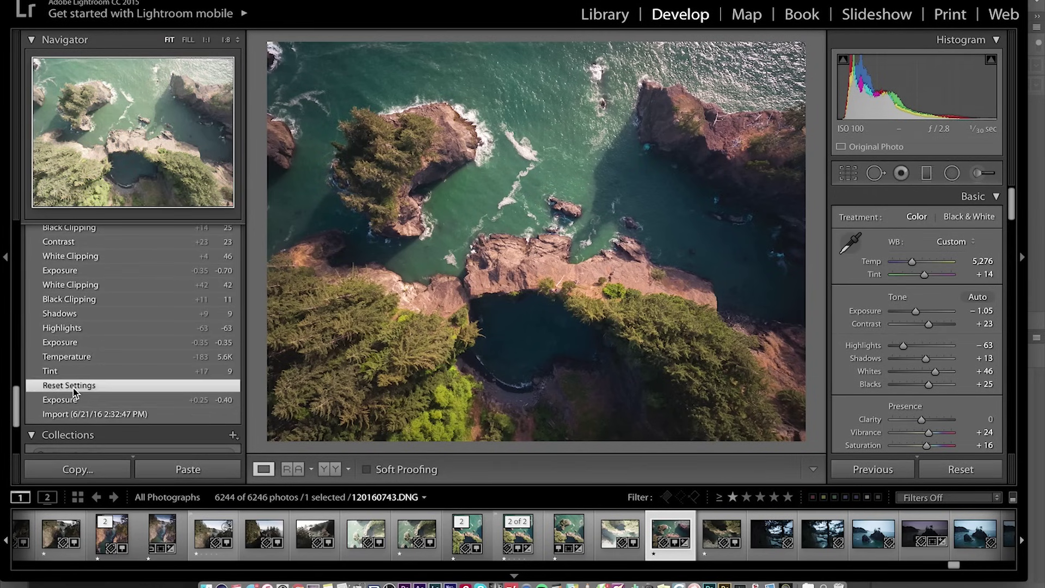
{"action": "scroll", "coordinate": [107, 330], "scroll_direction": "up", "scroll_amount": 15}
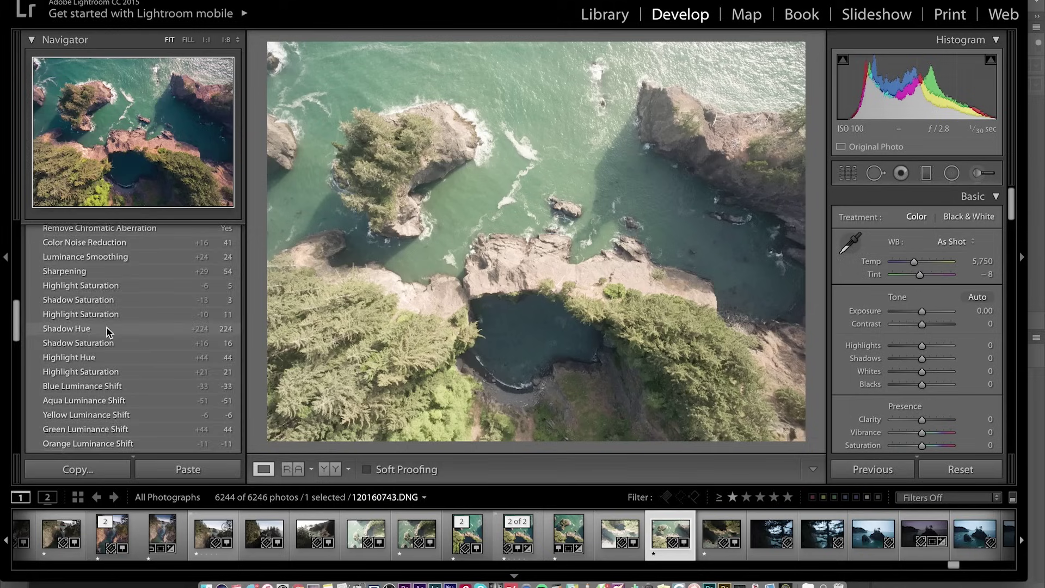
{"action": "left_click", "coordinate": [101, 324]}
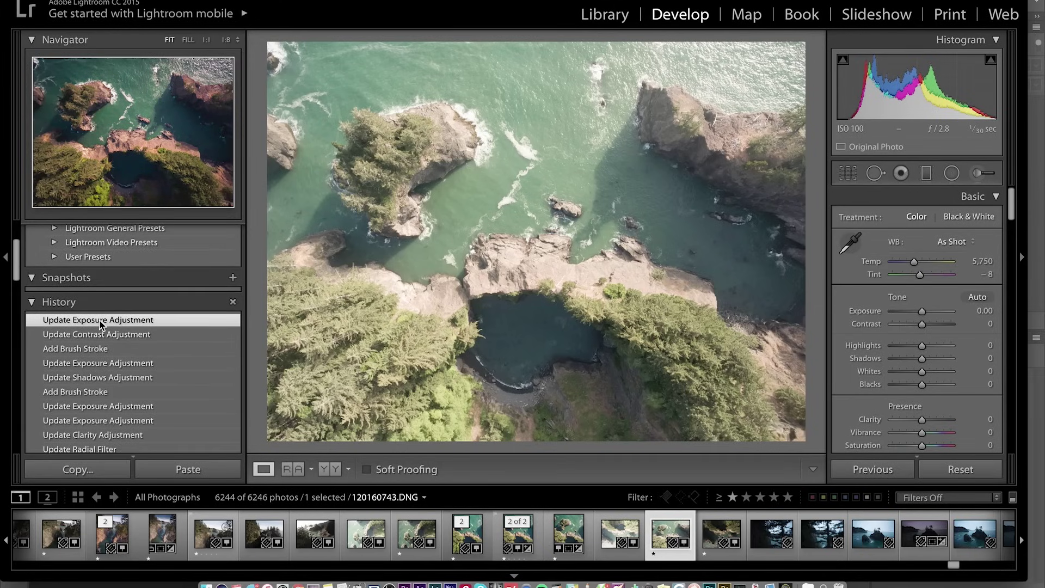